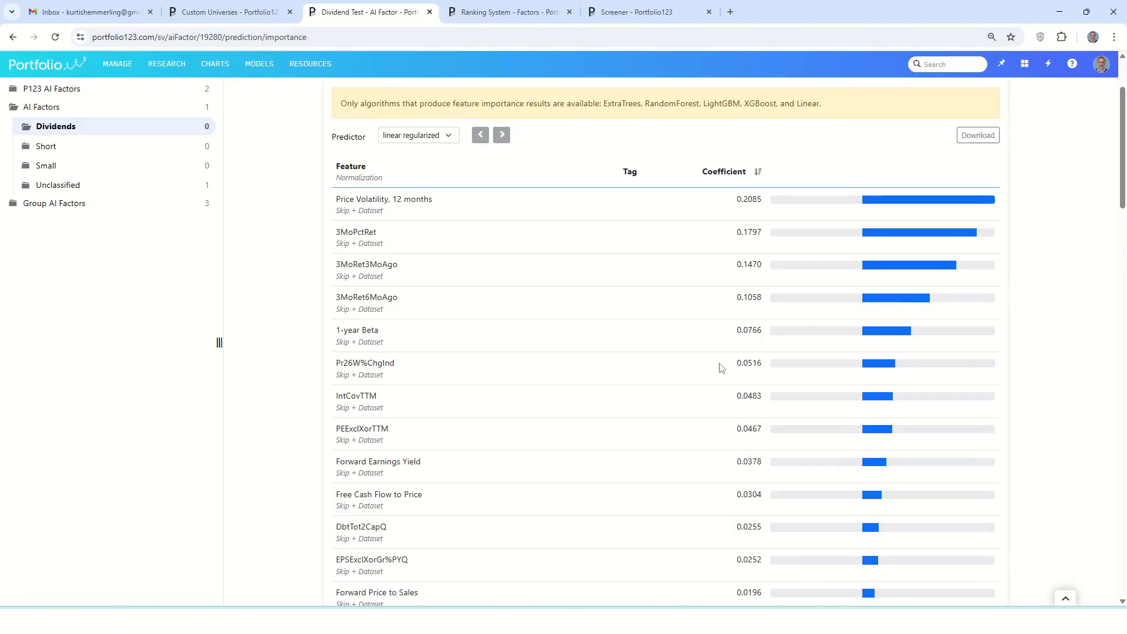
Examine the feature importance coefficients of the linear regularized predictor, from the highest positive to the lowest negative features
scroll(765, 419, down, 5)
scroll(765, 419, down, 20)
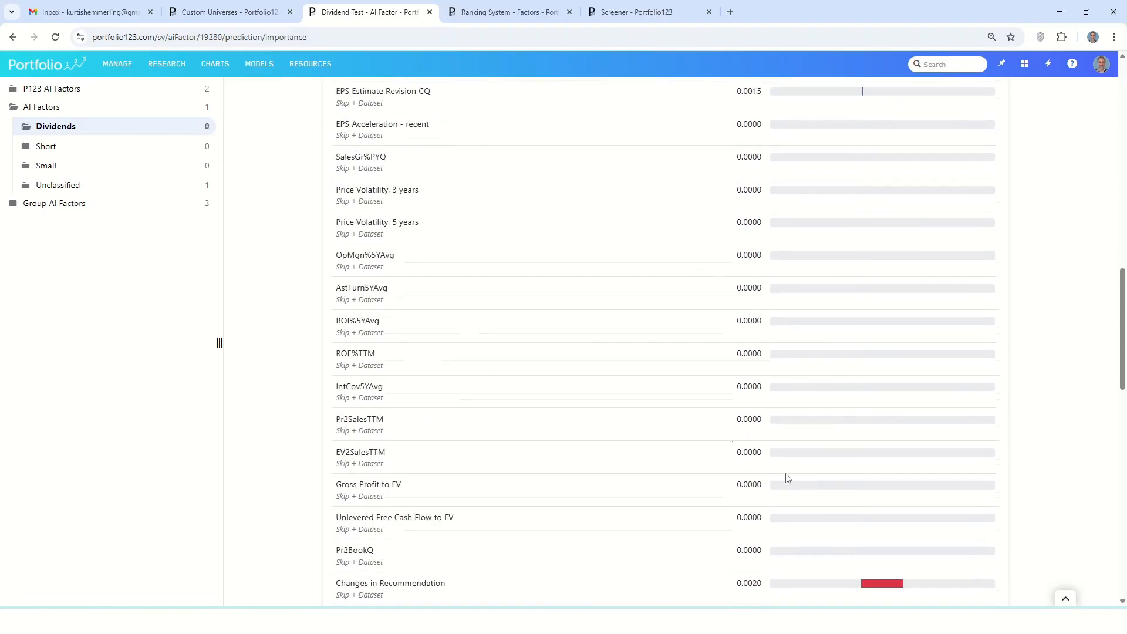
scroll(794, 499, up, 20)
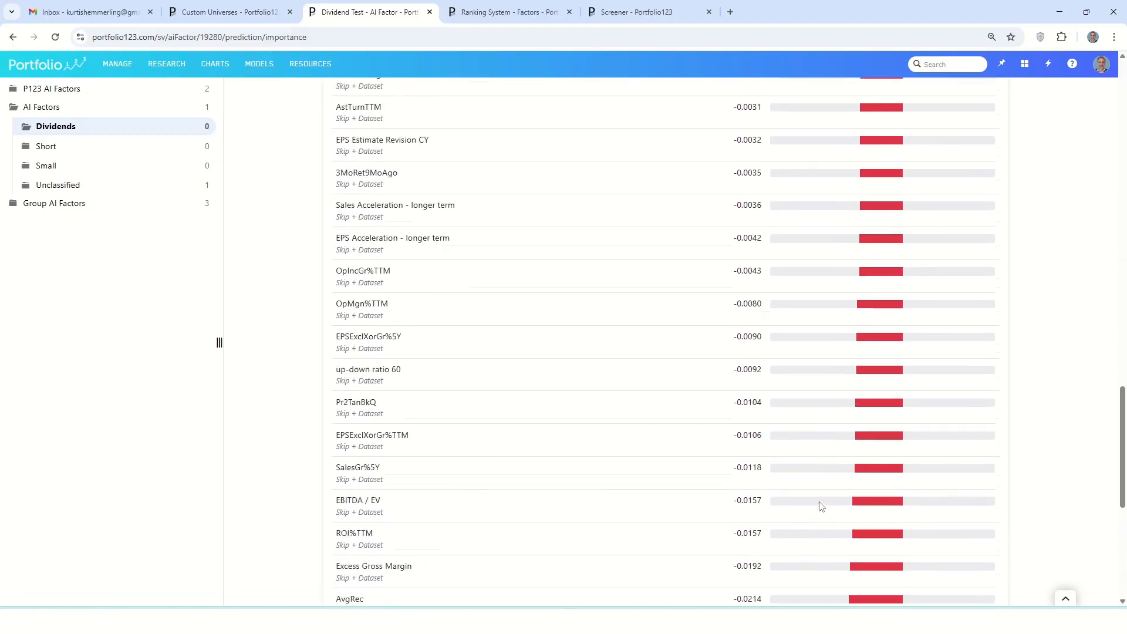
scroll(815, 508, up, 2)
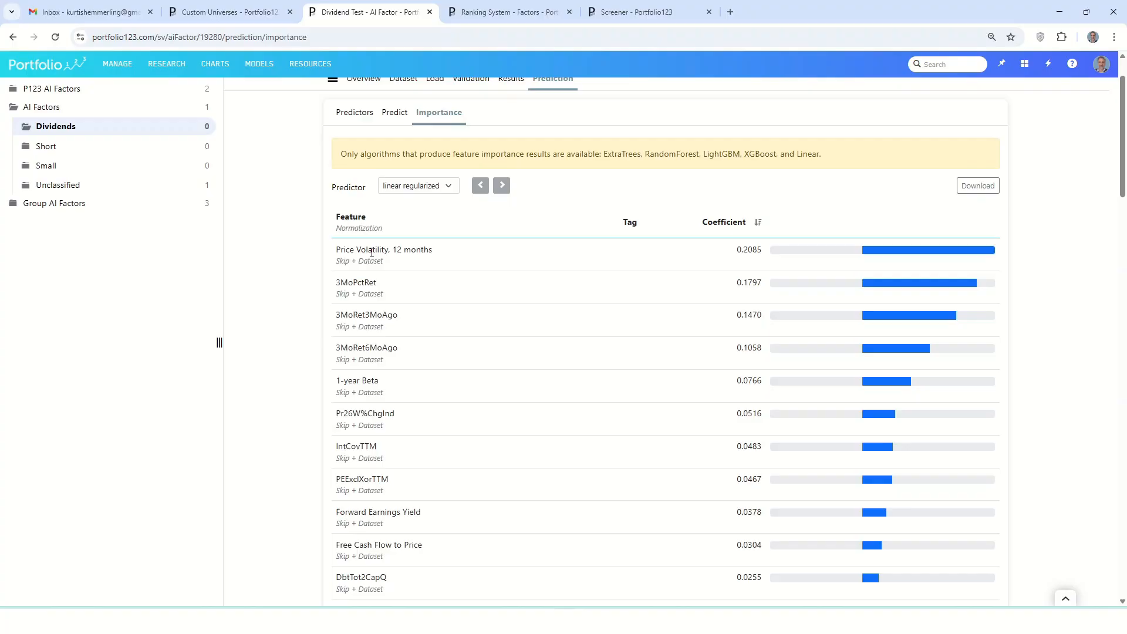
scroll(373, 254, down, 20)
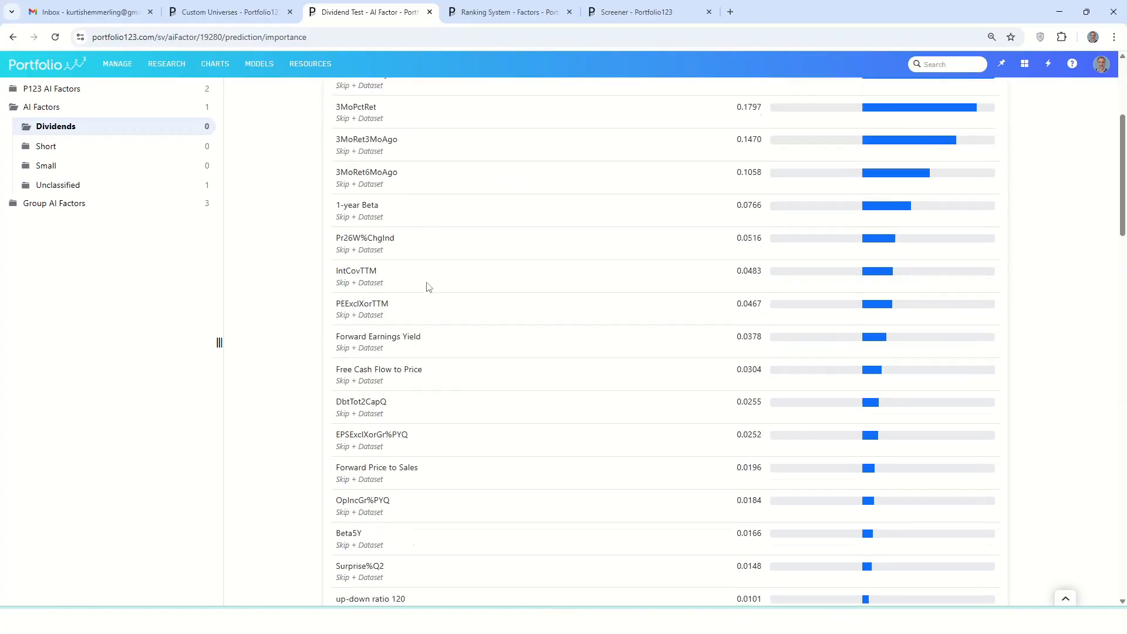
scroll(418, 370, down, 2)
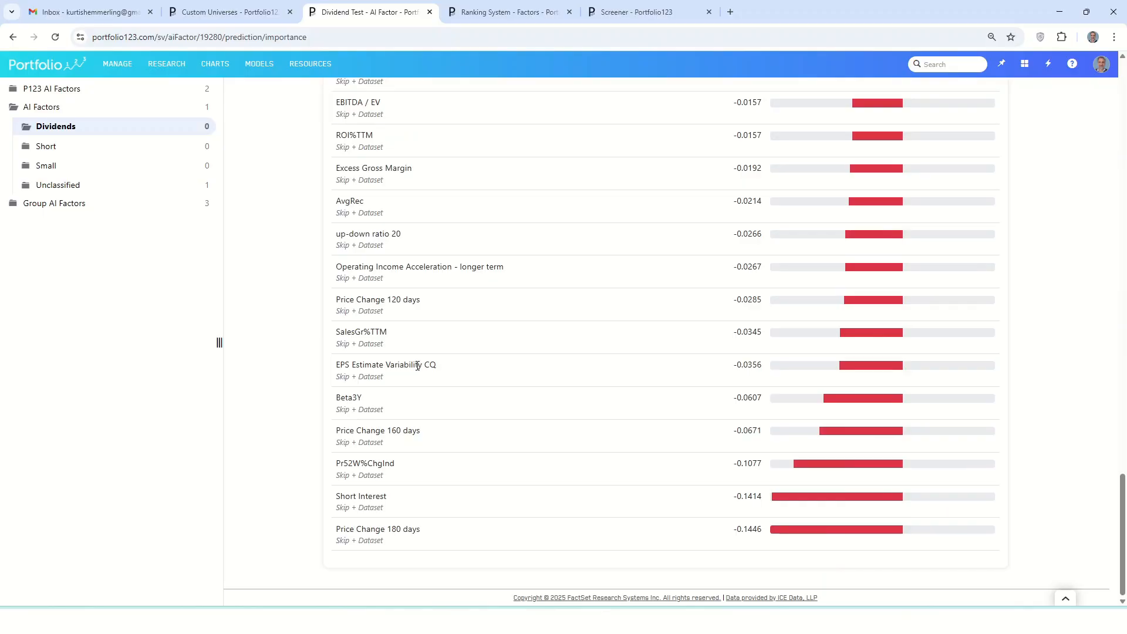
In the 300 High Dividend Yield ranking system, expand the Momentum, Low Volatility, Risk and Value nodes to inspect their factors
click(508, 12)
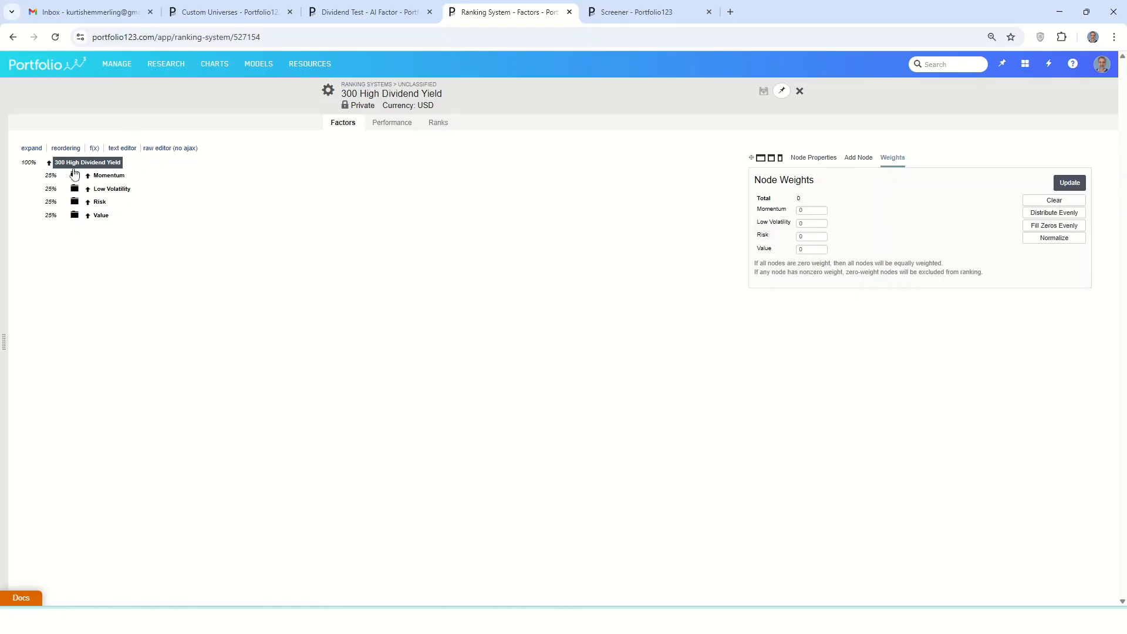
click(113, 177)
click(111, 238)
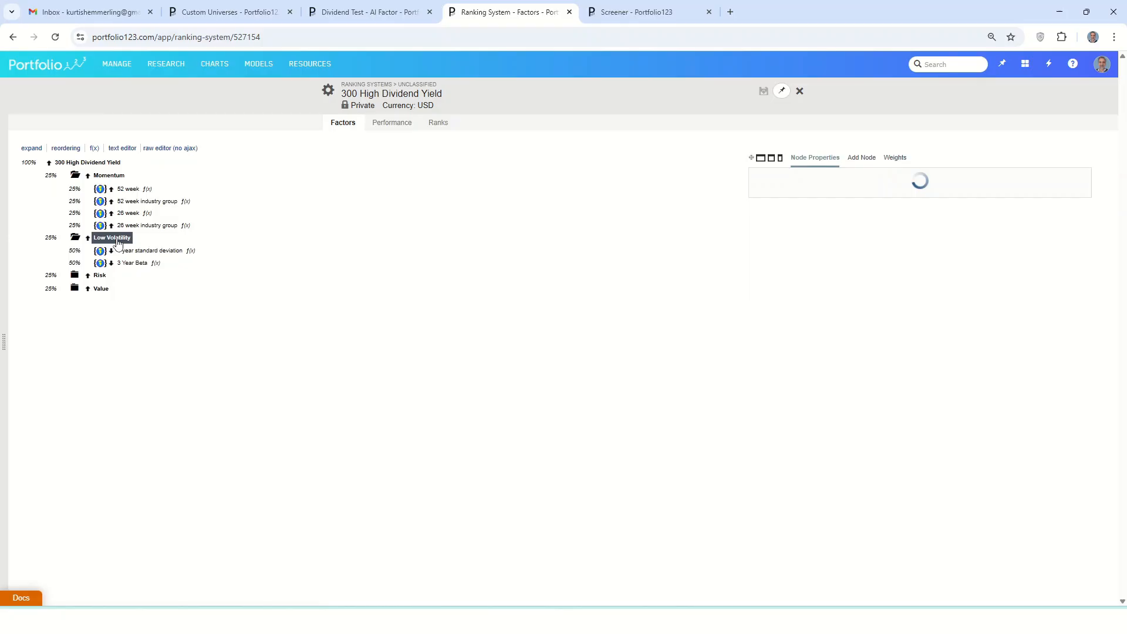
click(105, 276)
click(101, 313)
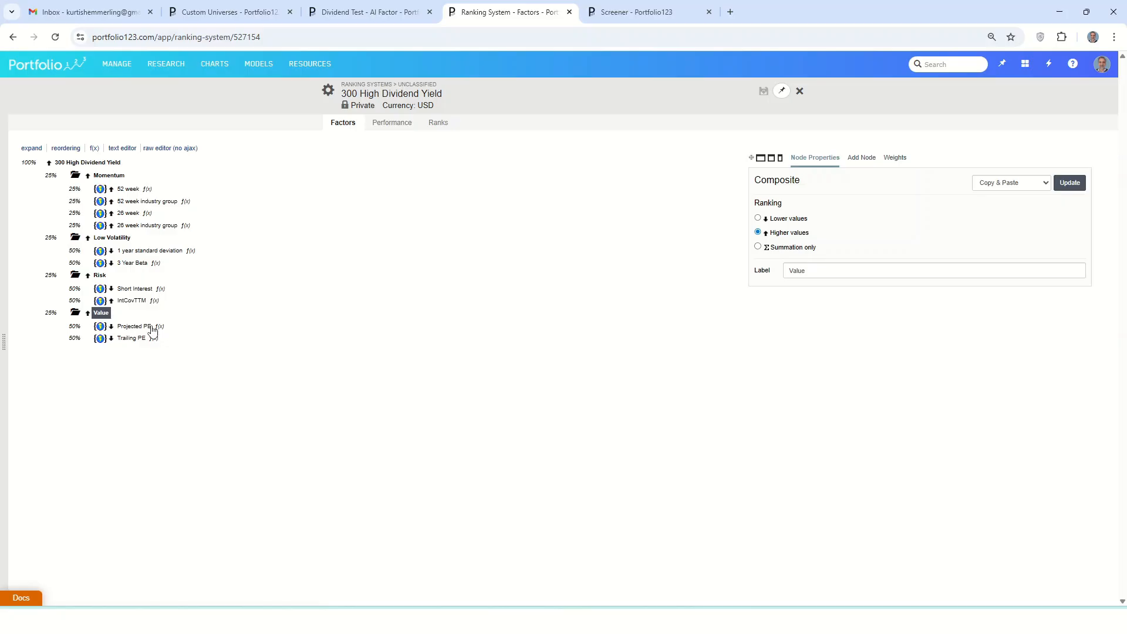
In the Screener's backtest of the Top 300 Dividend Yield universe, set the maximum number of stocks to 20 and re-run it
key(ctrl+Tab)
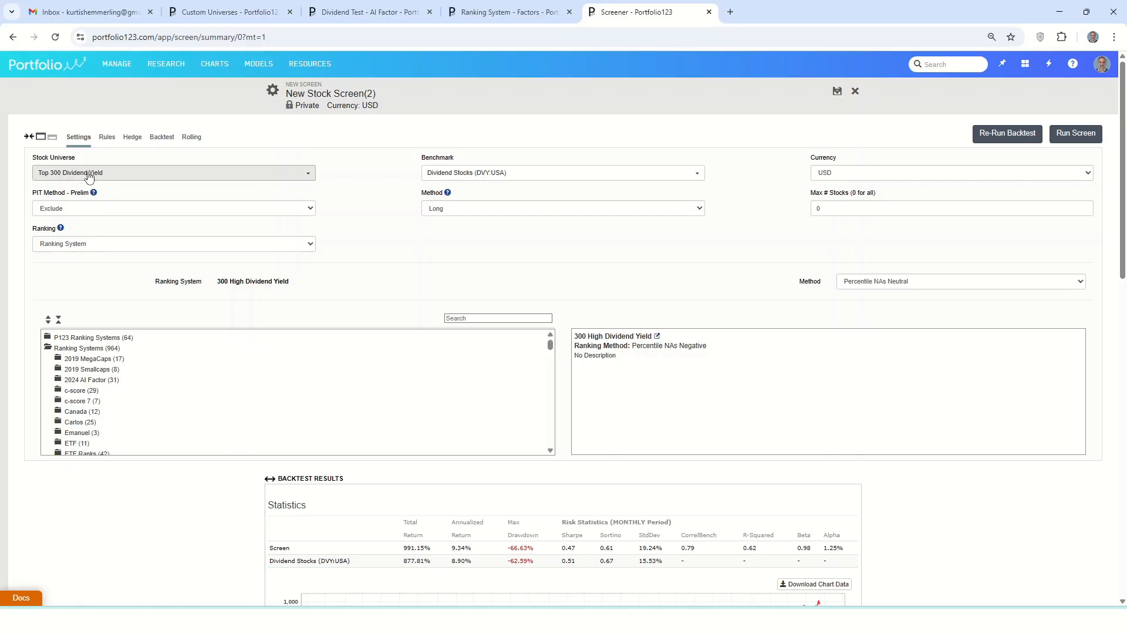
click(161, 138)
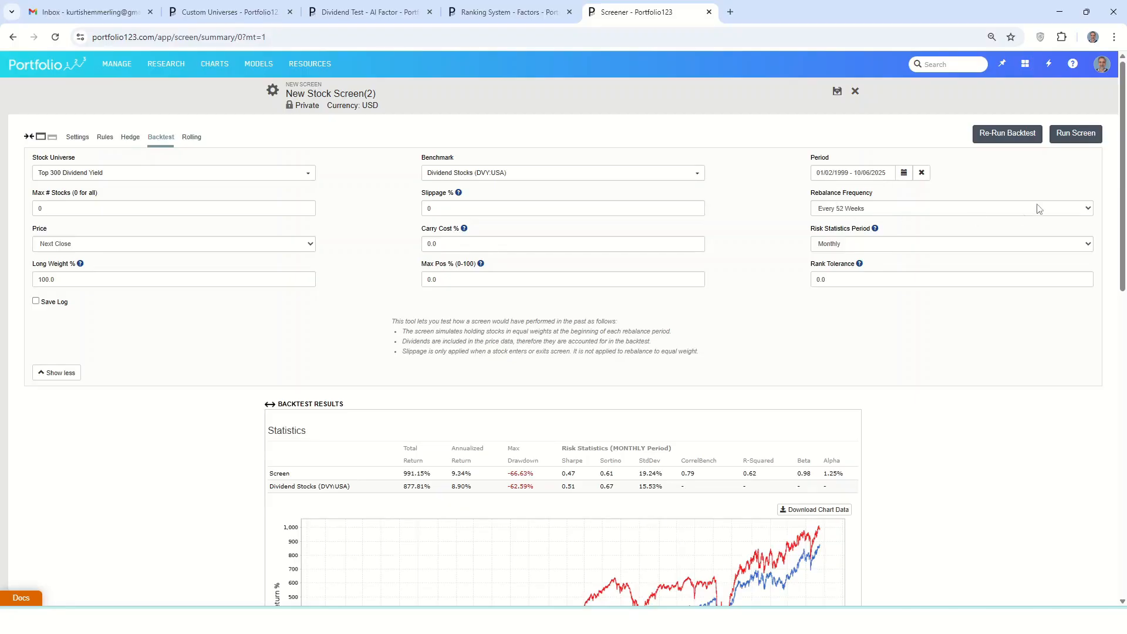
drag(1118, 176, 1106, 219)
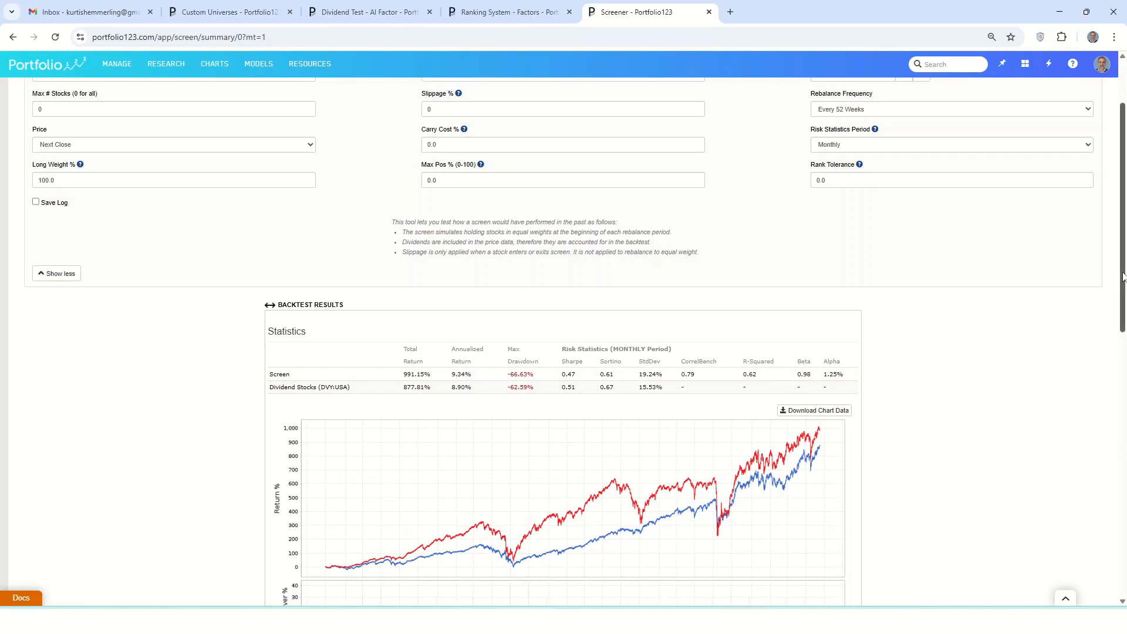
scroll(1106, 273, up, 2)
double_click(82, 206)
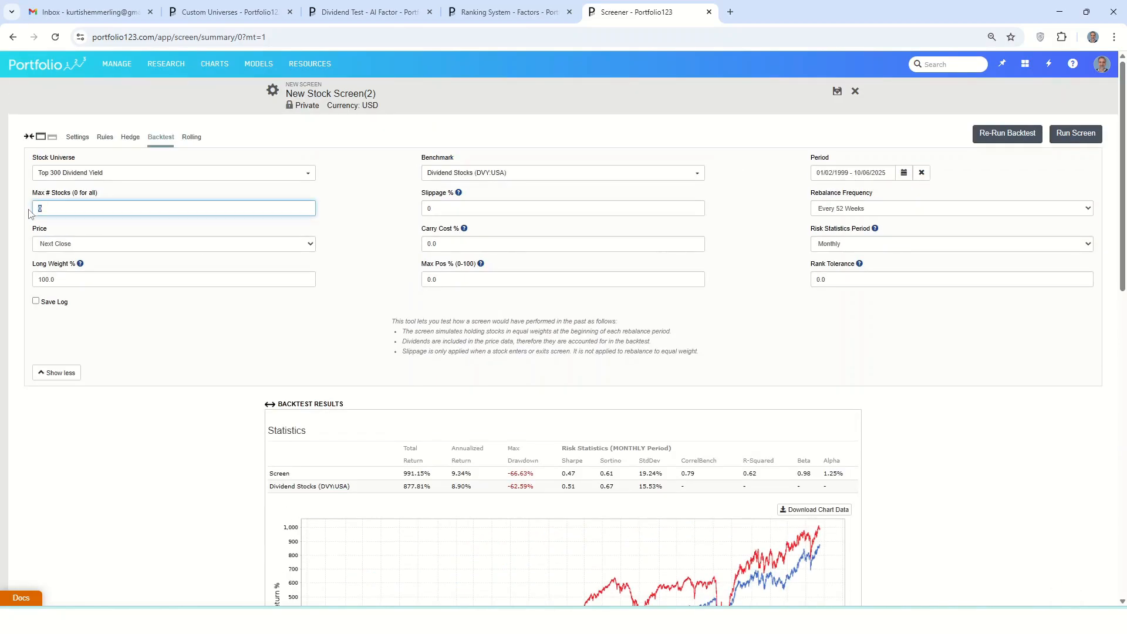
text(20)
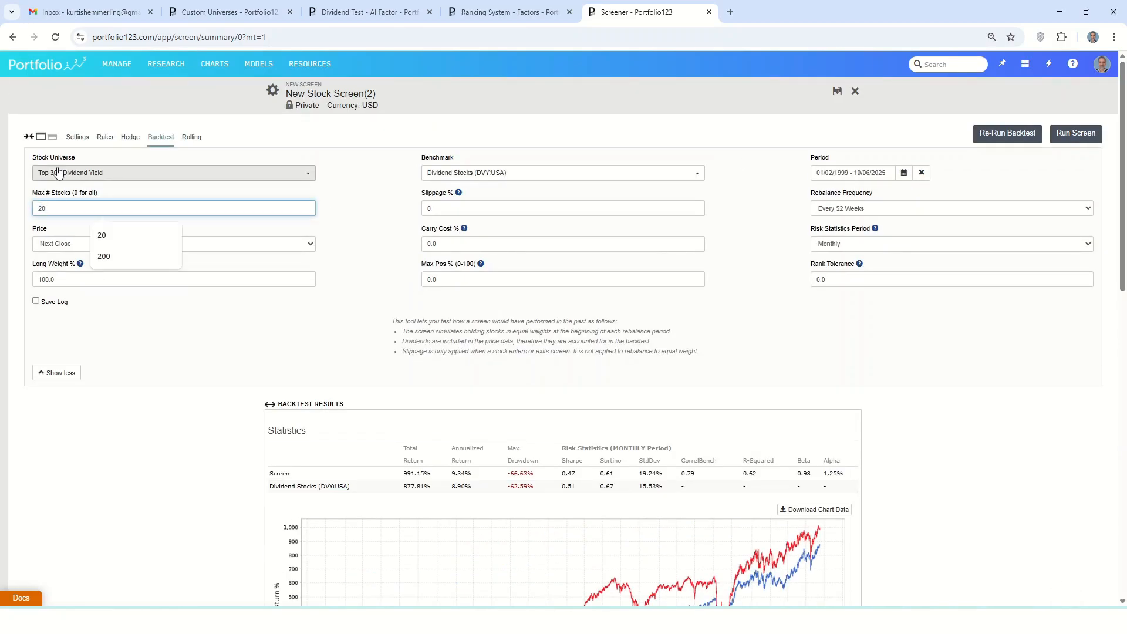
click(1008, 137)
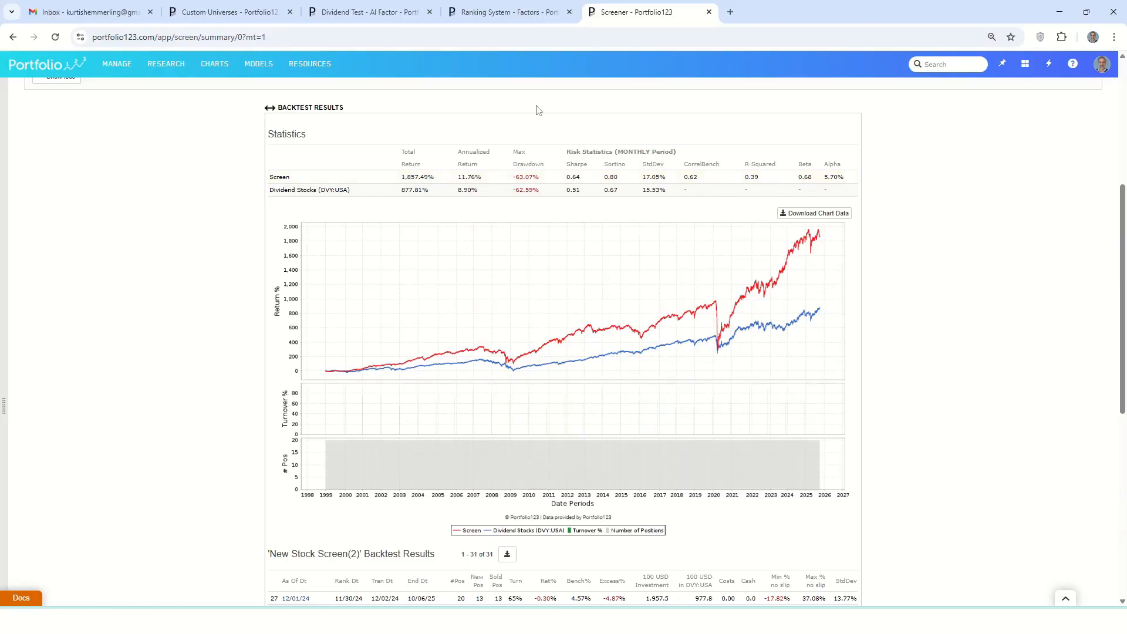
Set the Value node's weight to 1 in the 300 High Dividend Yield ranking system, update the weights and save
click(508, 12)
click(104, 163)
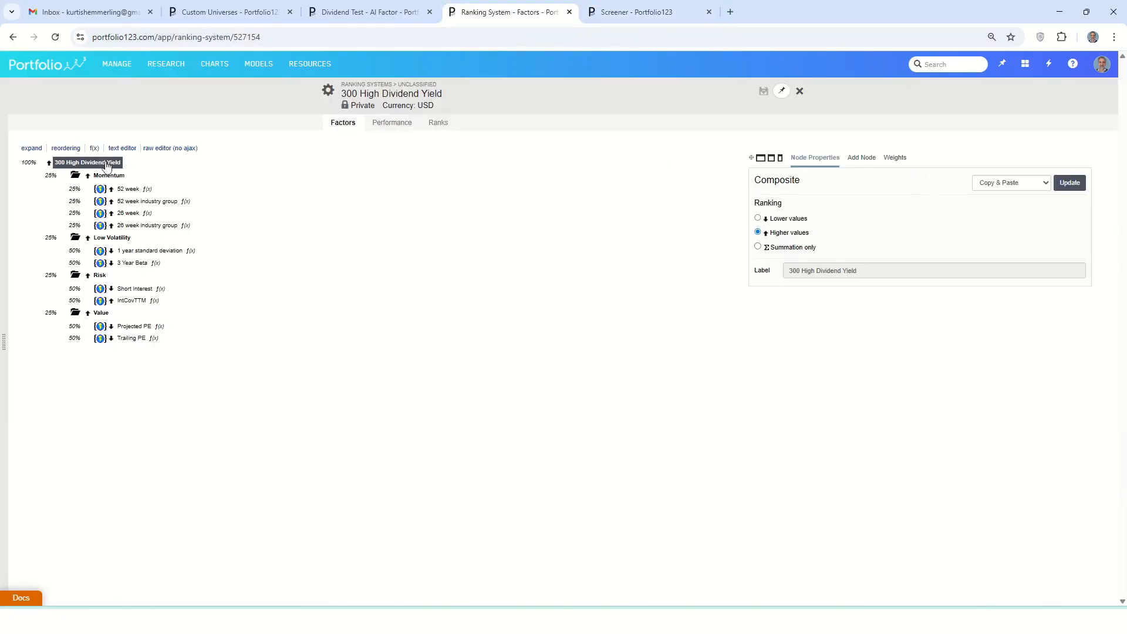
click(895, 158)
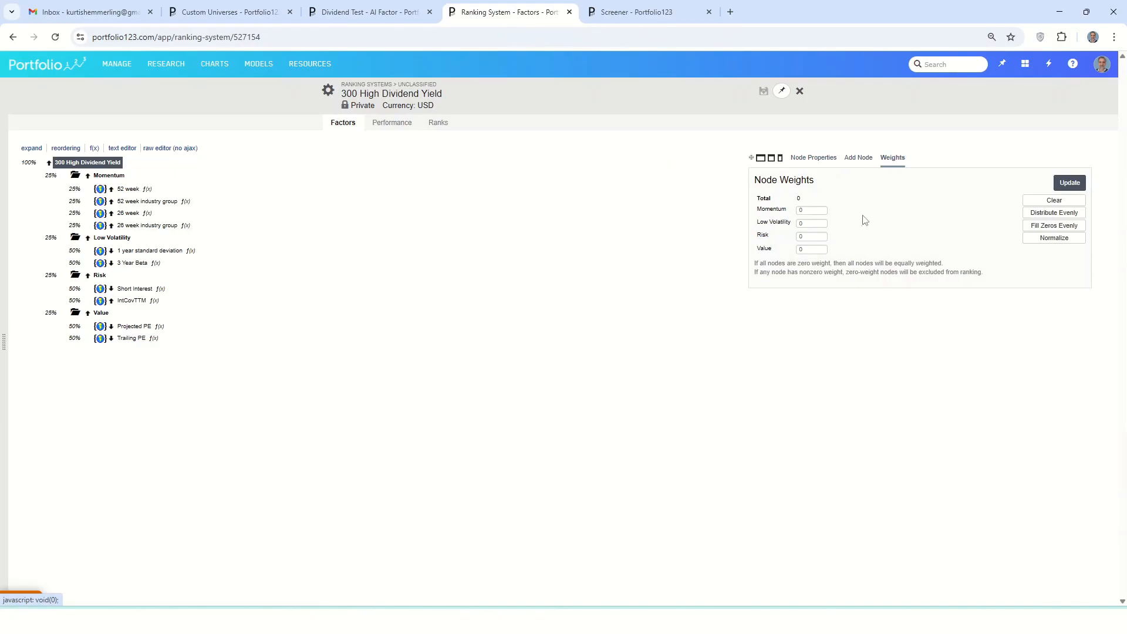
click(816, 249)
text(1)
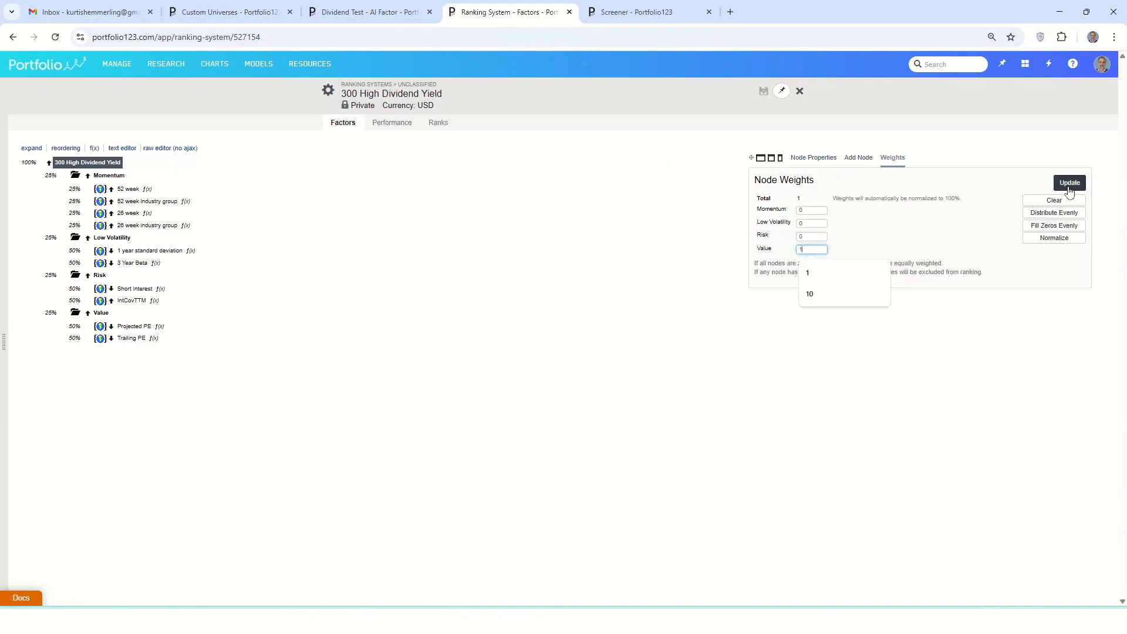
click(1070, 182)
click(763, 91)
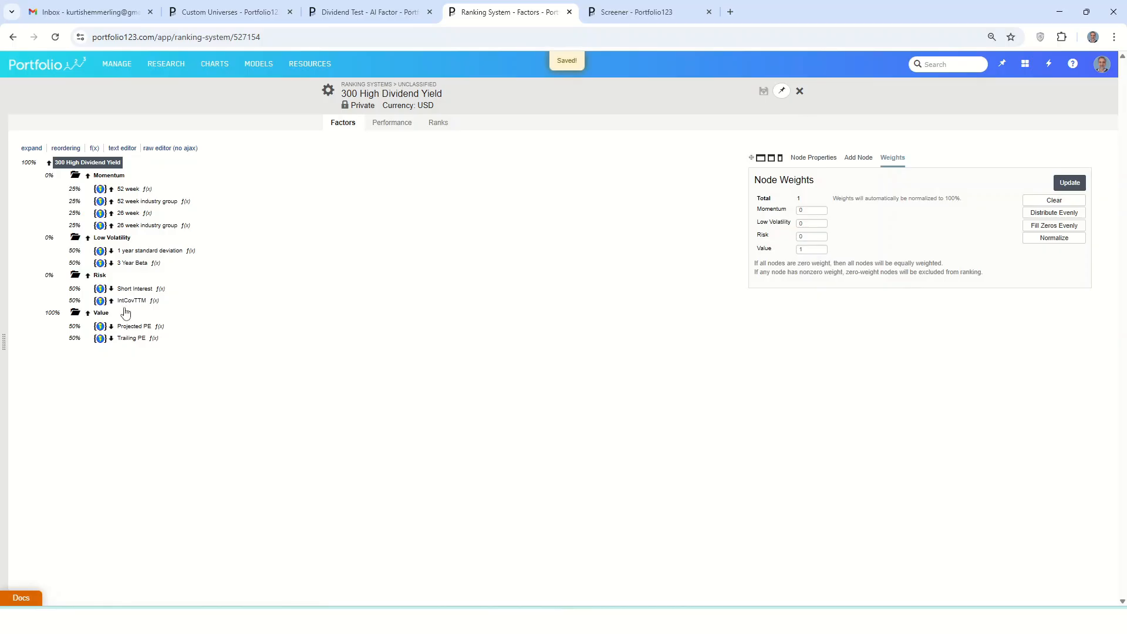
Re-run the screen's backtest with the Value-only ranking and review its statistics and return chart
click(637, 12)
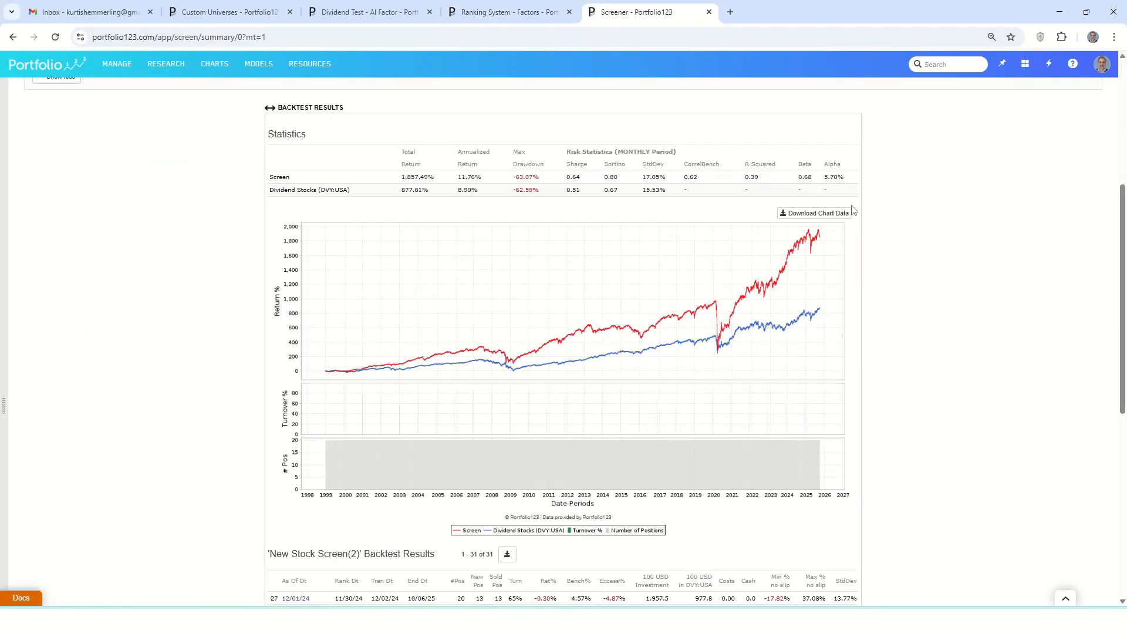
scroll(998, 235, up, 5)
click(998, 133)
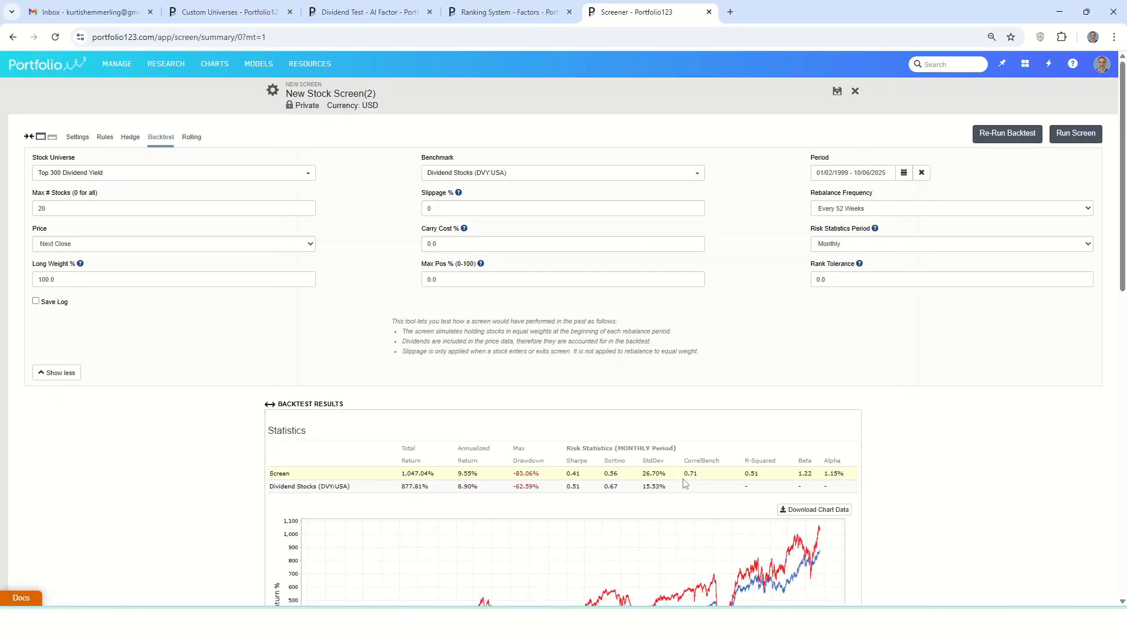
scroll(686, 483, down, 3)
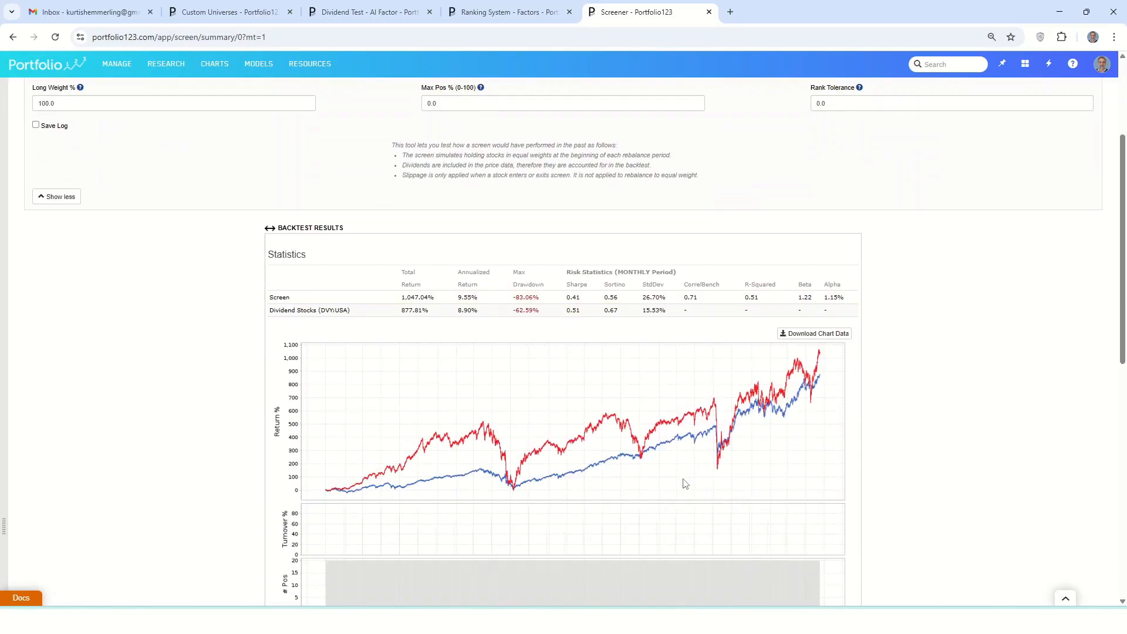
scroll(685, 484, down, 1)
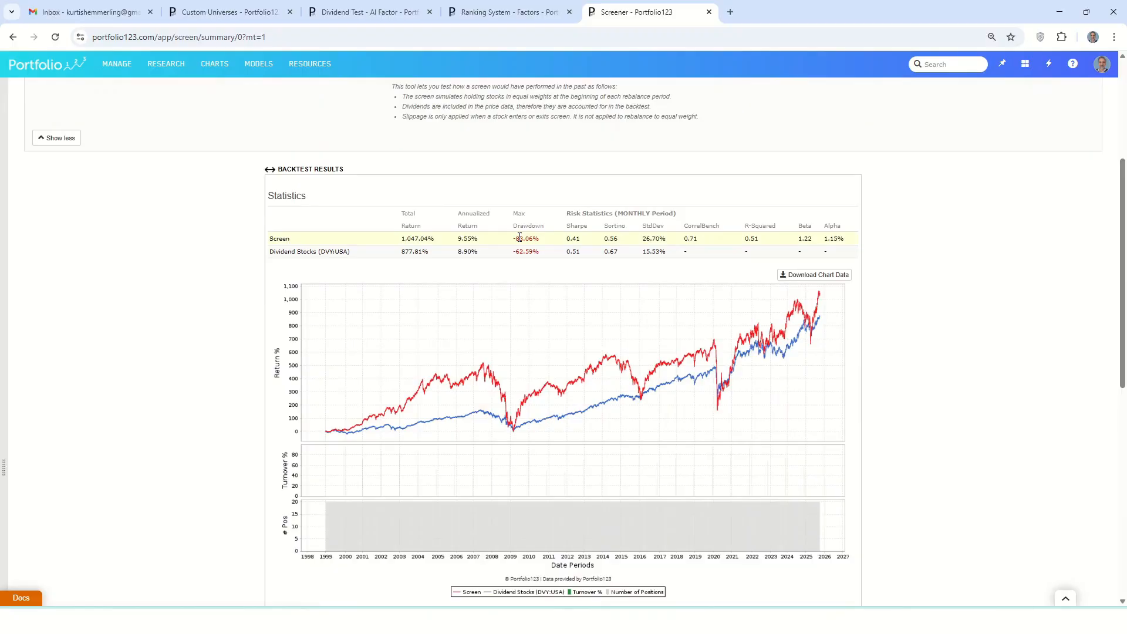
scroll(519, 237, up, 4)
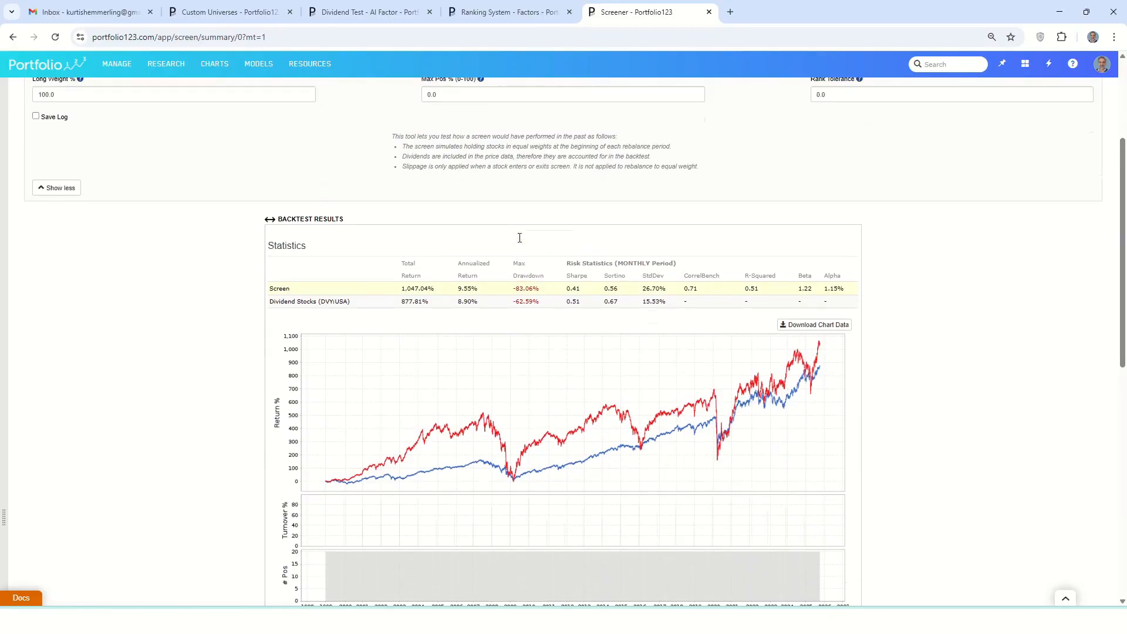
Set the ranking system's Momentum weight to 1 and Value weight to 0, update the weights and save
key(ctrl+shift+Tab)
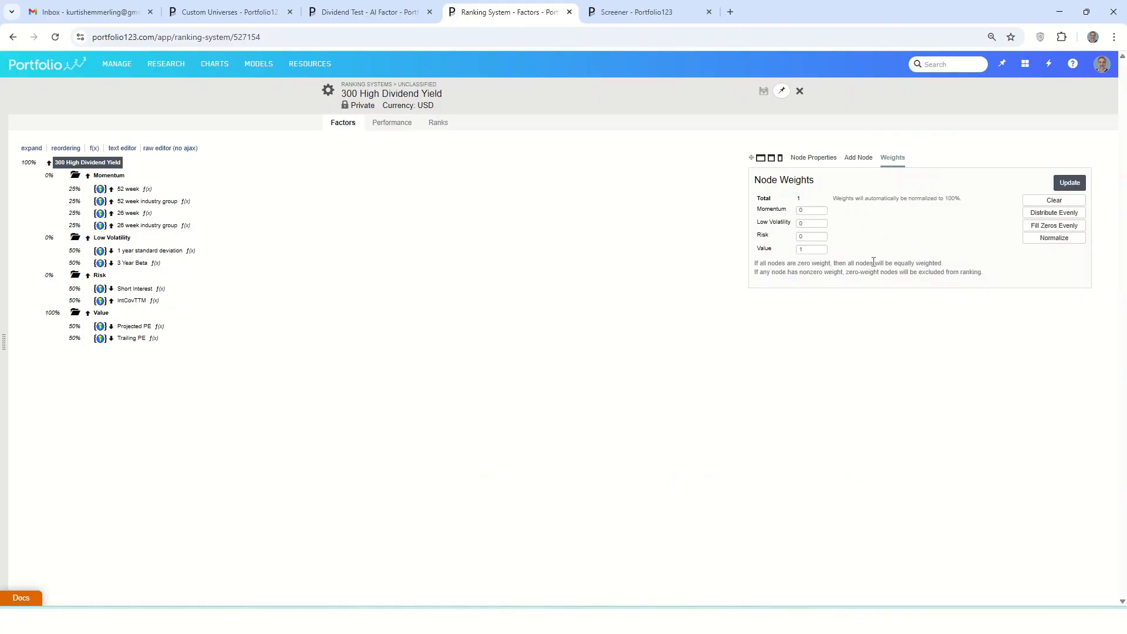
click(789, 211)
text(1)
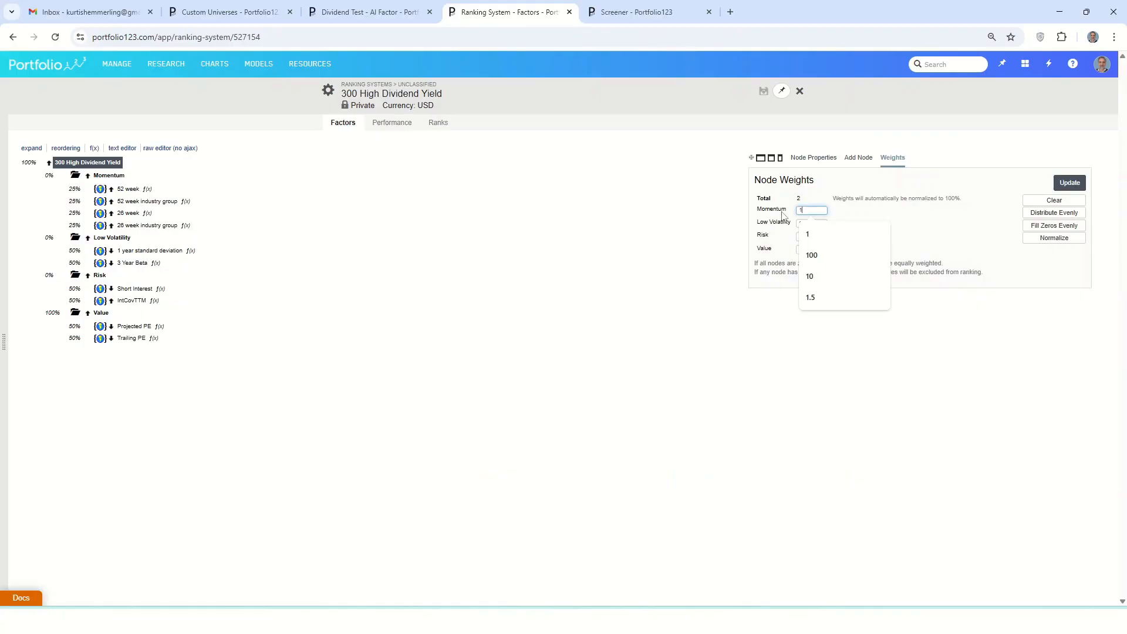
click(802, 261)
click(806, 251)
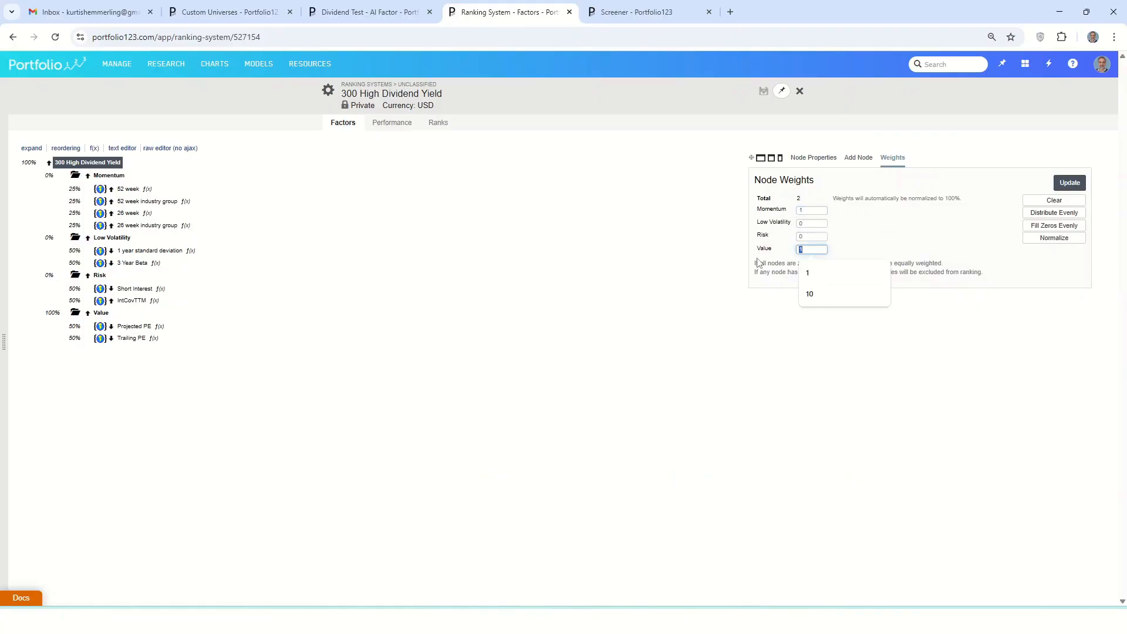
text(0)
click(1070, 182)
click(764, 91)
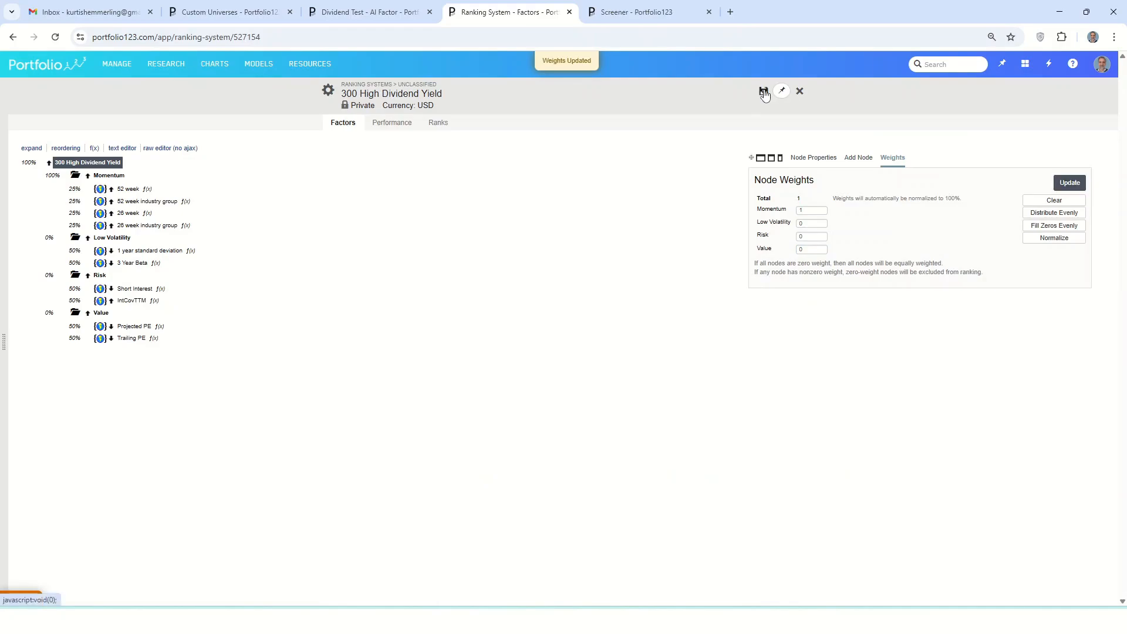
Re-run the screen's backtest with the Momentum-only ranking and review the performance results
click(682, 14)
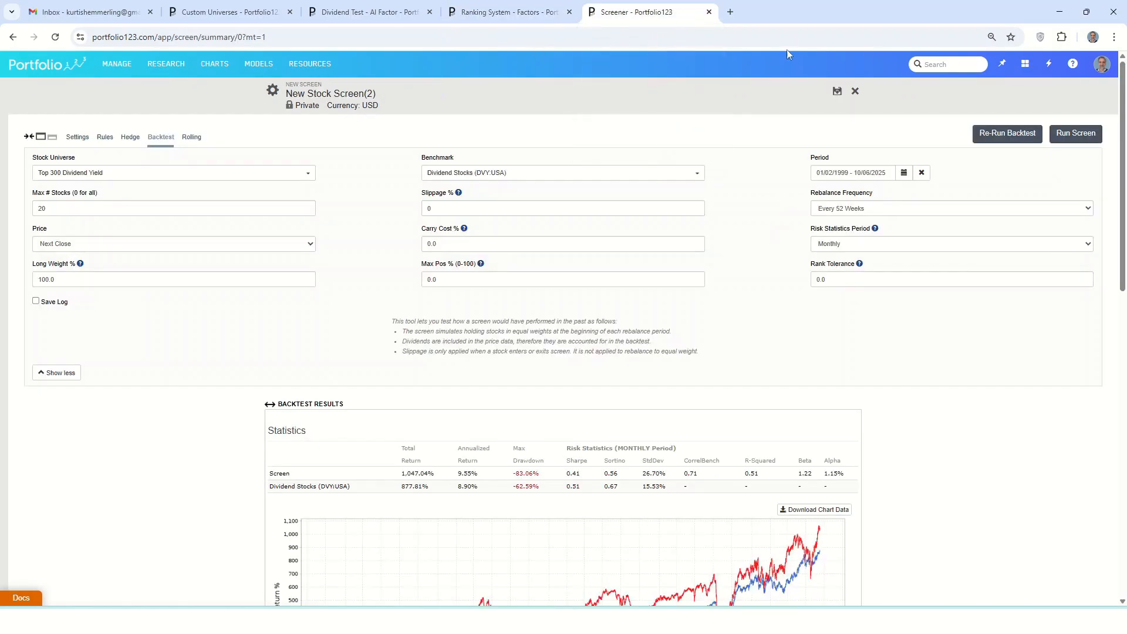
click(1002, 138)
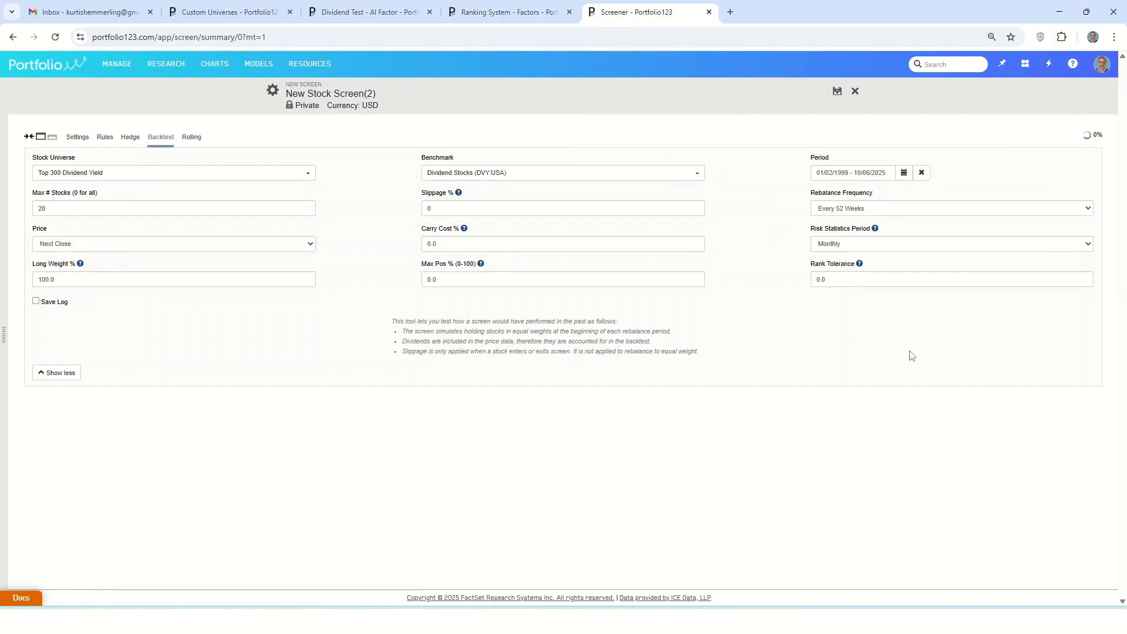
scroll(909, 364, down, 3)
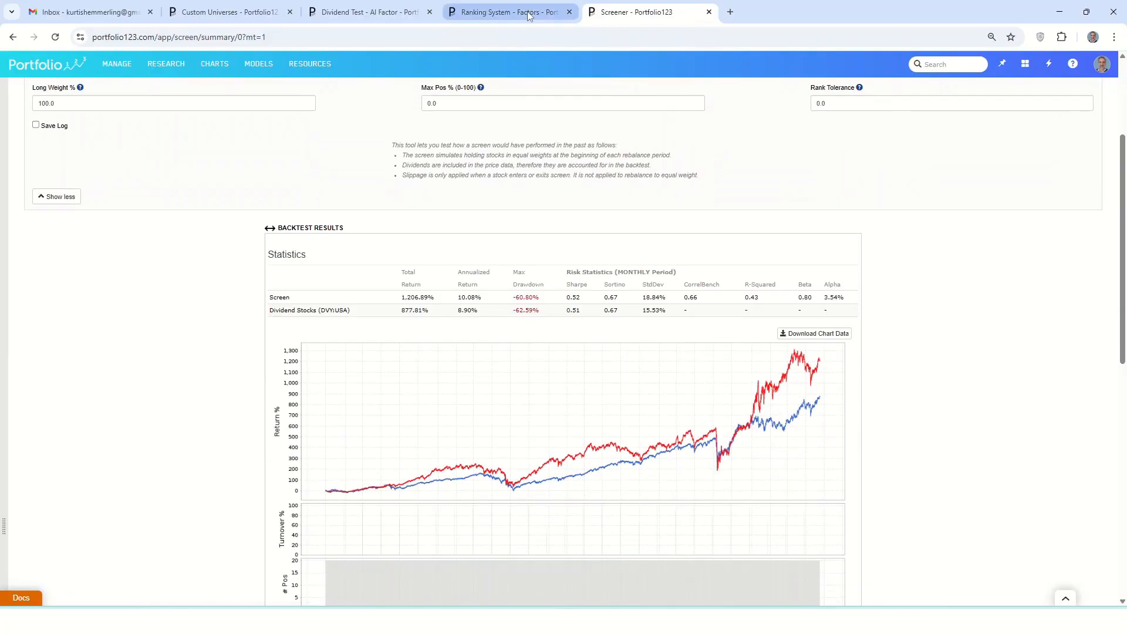
Set the ranking system's Low Volatility weight to 1 and Momentum weight to 0, update the weights and save
click(481, 11)
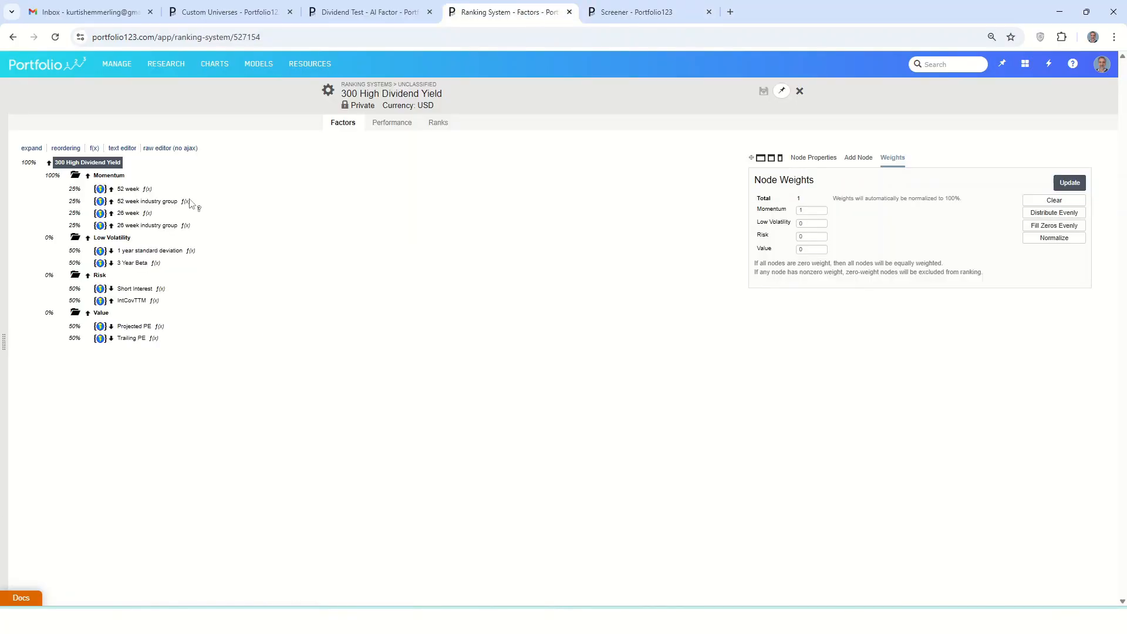
click(812, 224)
text(1)
click(808, 211)
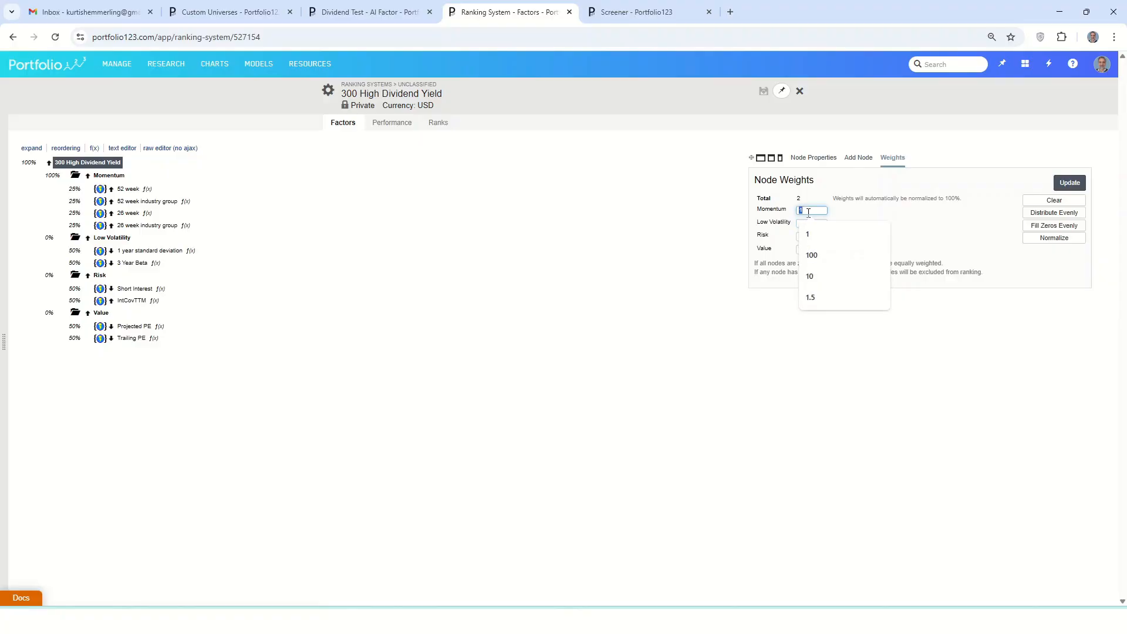
text(0)
click(1084, 184)
Re-run the screen's backtest with the Low Volatility-only ranking, review its statistics and chart, and return to the ranking system
click(639, 11)
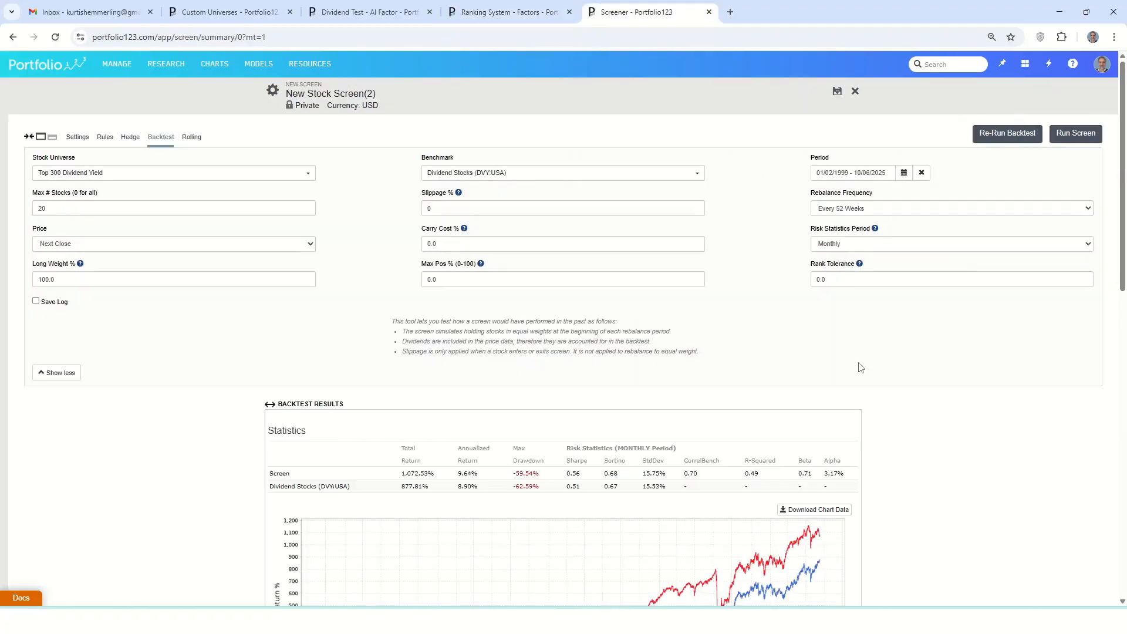
scroll(860, 367, down, 3)
scroll(860, 368, down, 2)
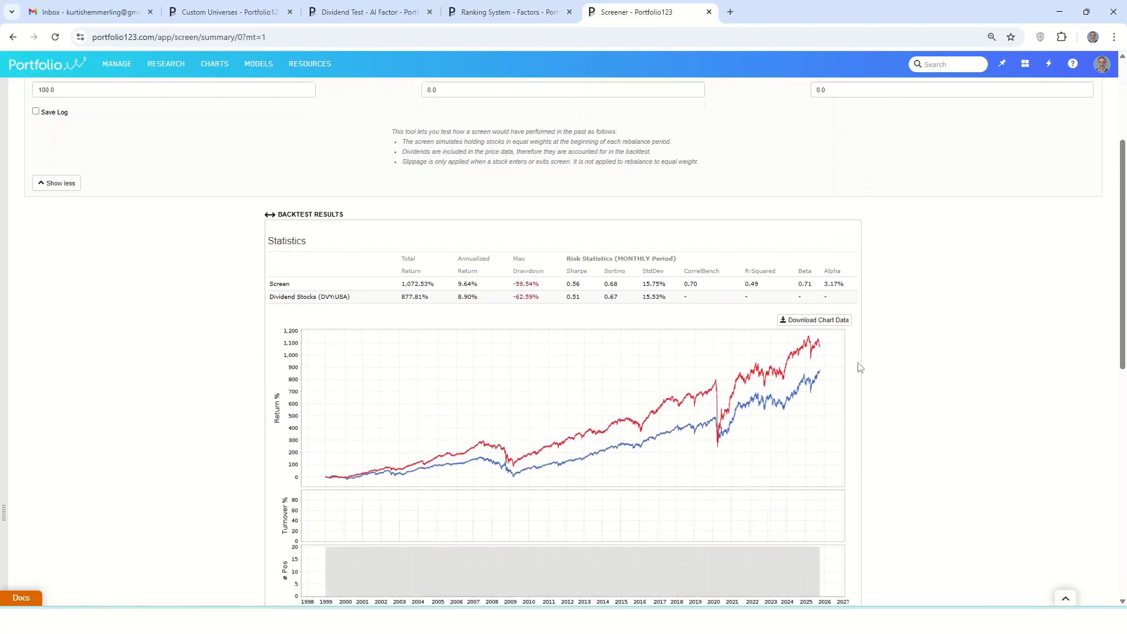
click(499, 10)
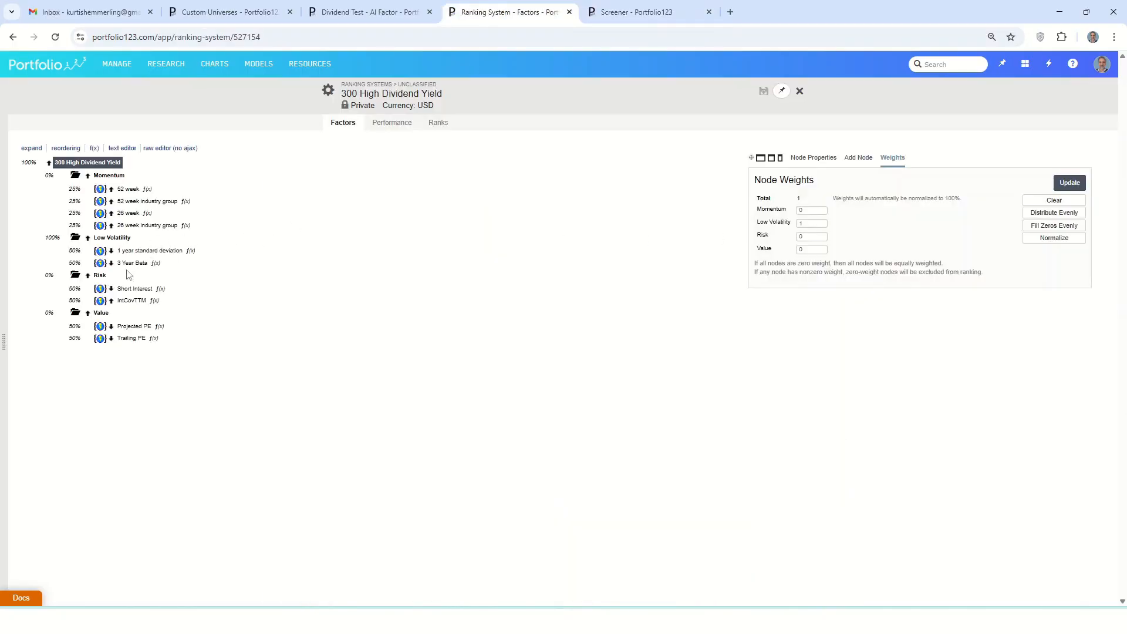
Set the ranking system's Risk weight to 1 and Low Volatility weight to 0, update the weights and save
double_click(804, 236)
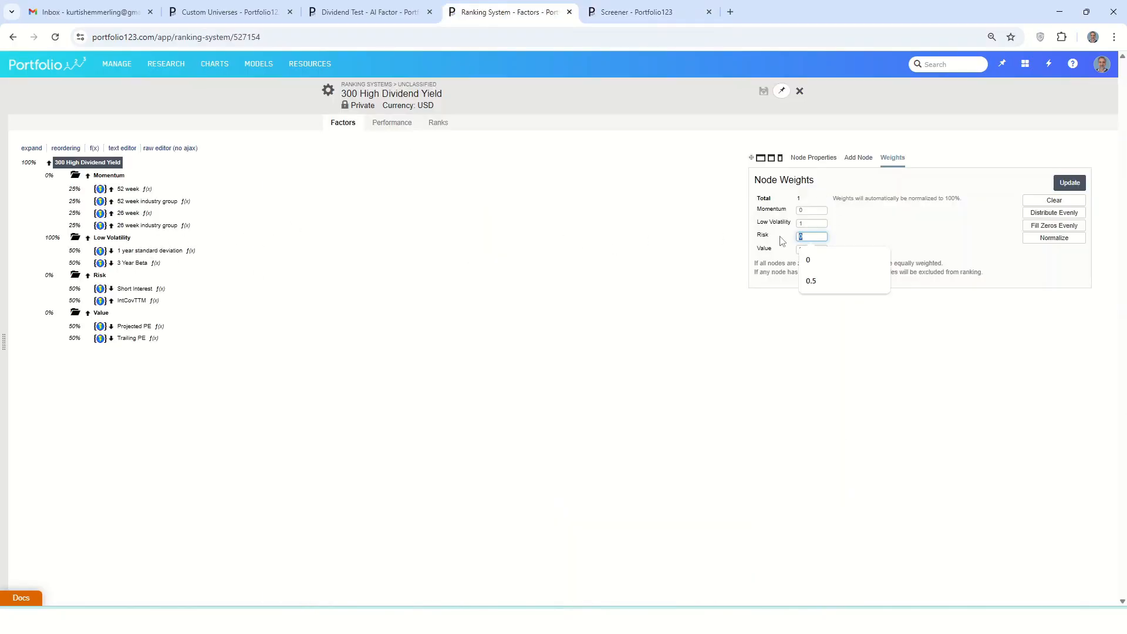
click(787, 223)
text(0)
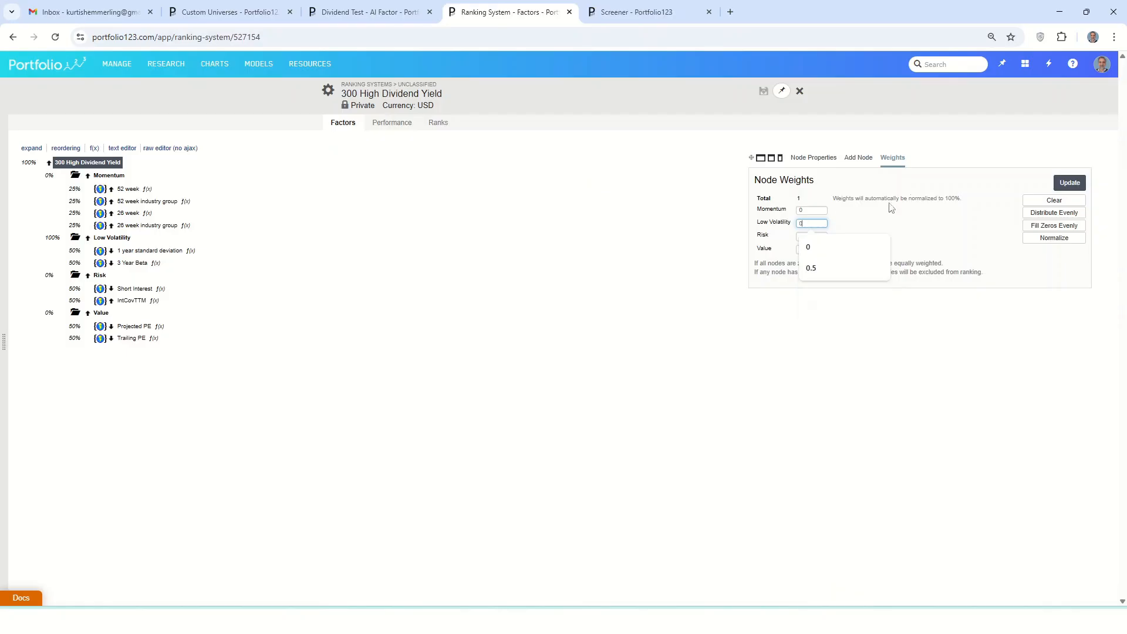
click(1068, 183)
click(763, 91)
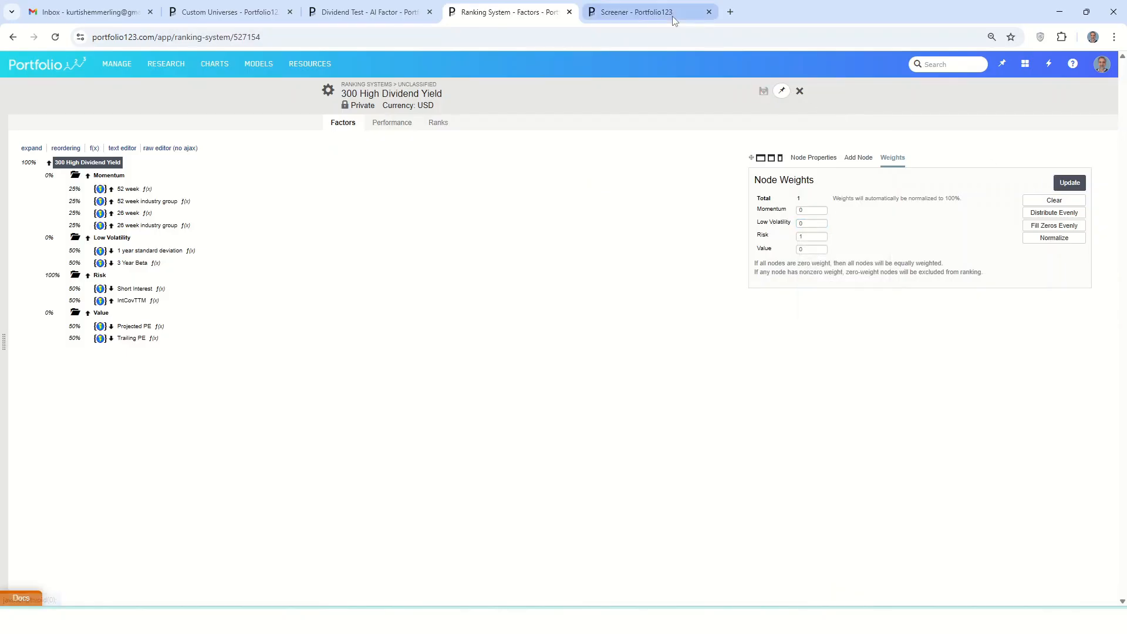
Re-run the screen's backtest with the Risk-only ranking and review its statistics and return chart
click(667, 12)
scroll(958, 157, up, 5)
click(1004, 134)
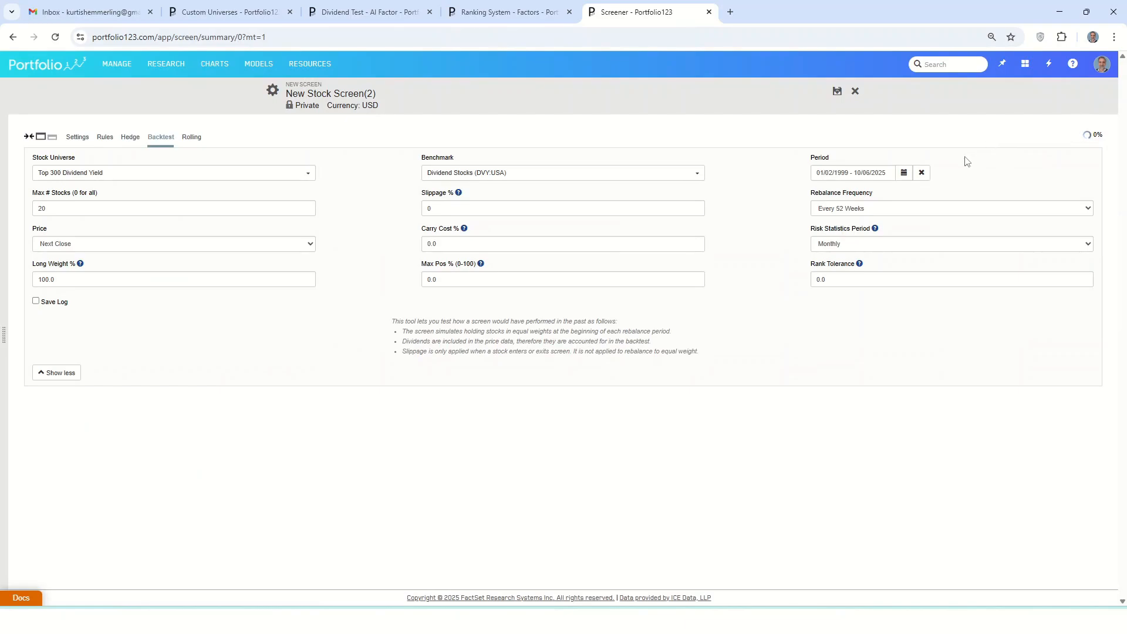
scroll(965, 163, down, 2)
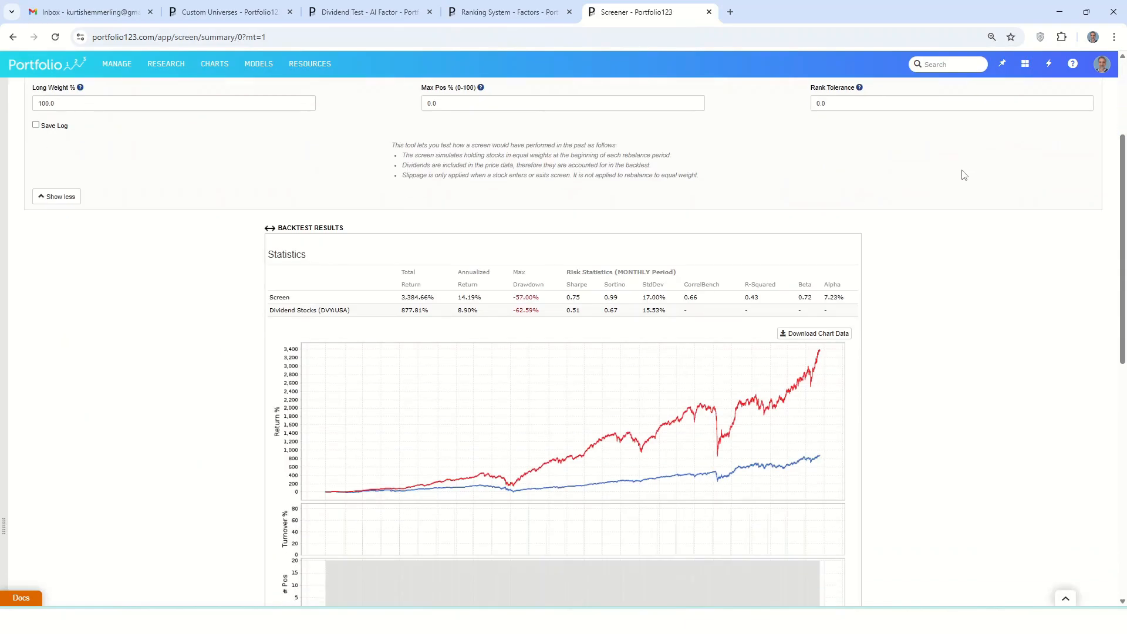
scroll(964, 176, down, 1)
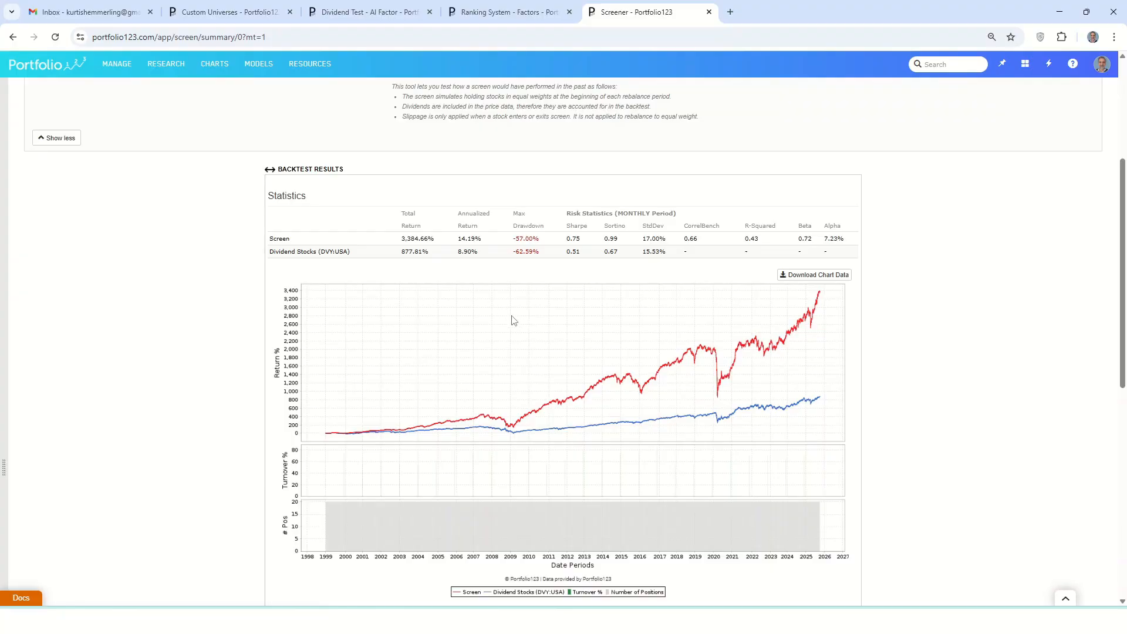
Set the ranking system's Low Volatility weight to 1 alongside Risk, update and save, and return to the screen's backtest
click(539, 13)
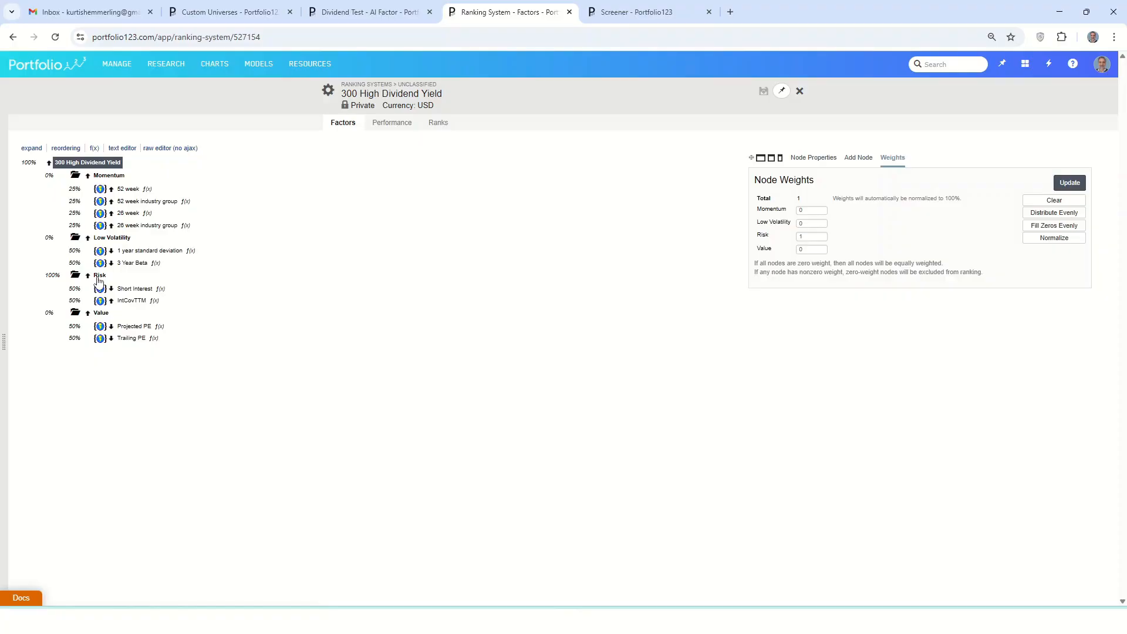
double_click(810, 224)
text(1)
click(1069, 183)
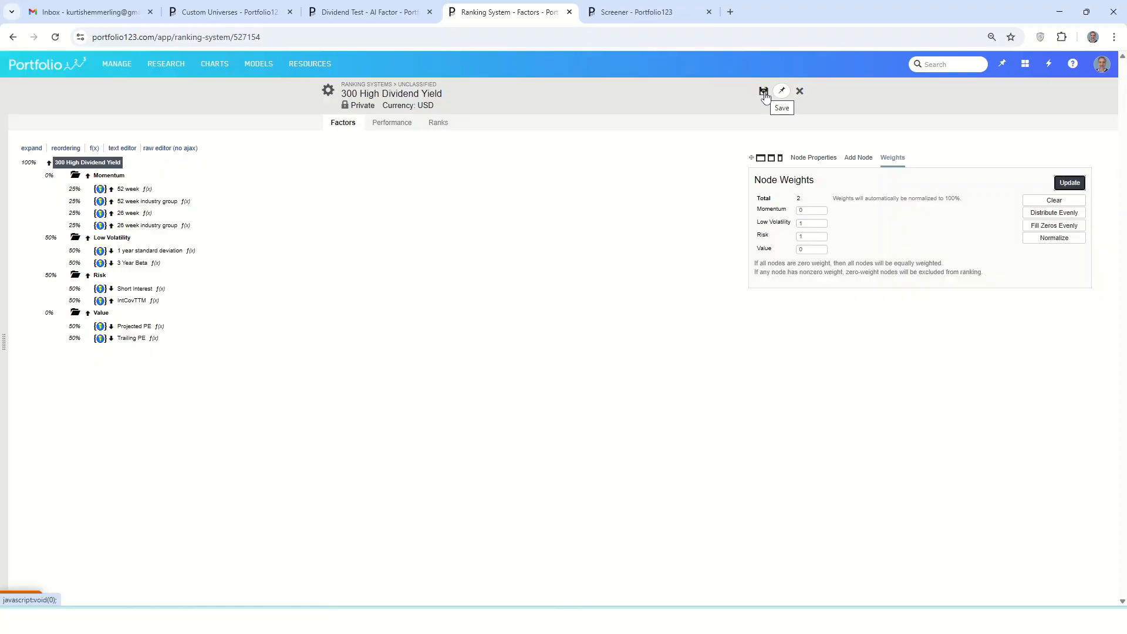
click(764, 91)
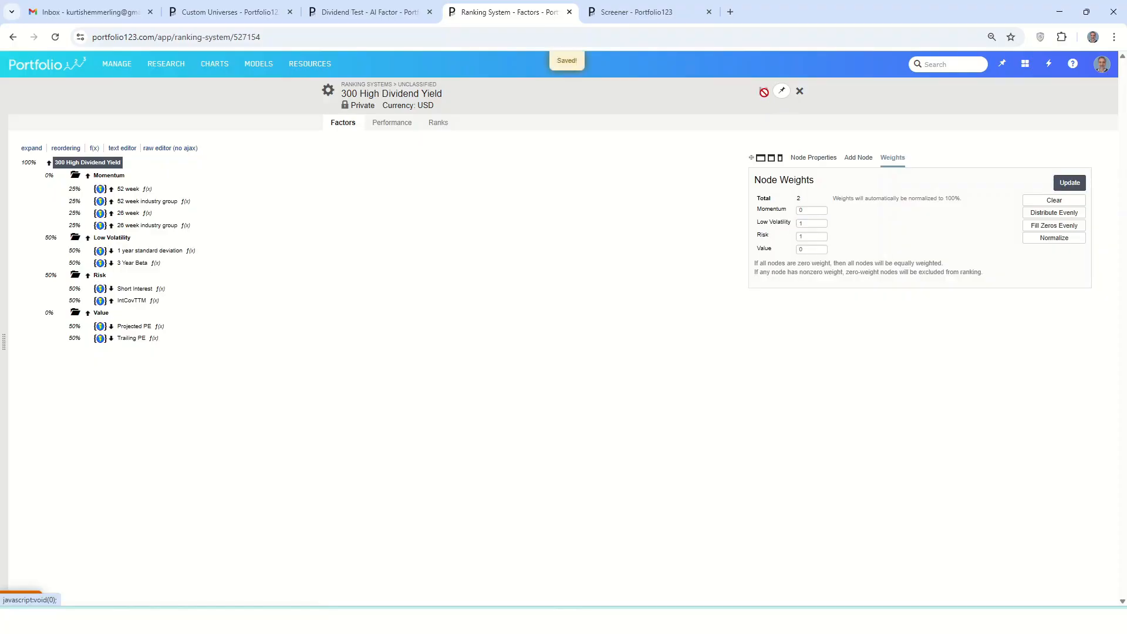
click(668, 14)
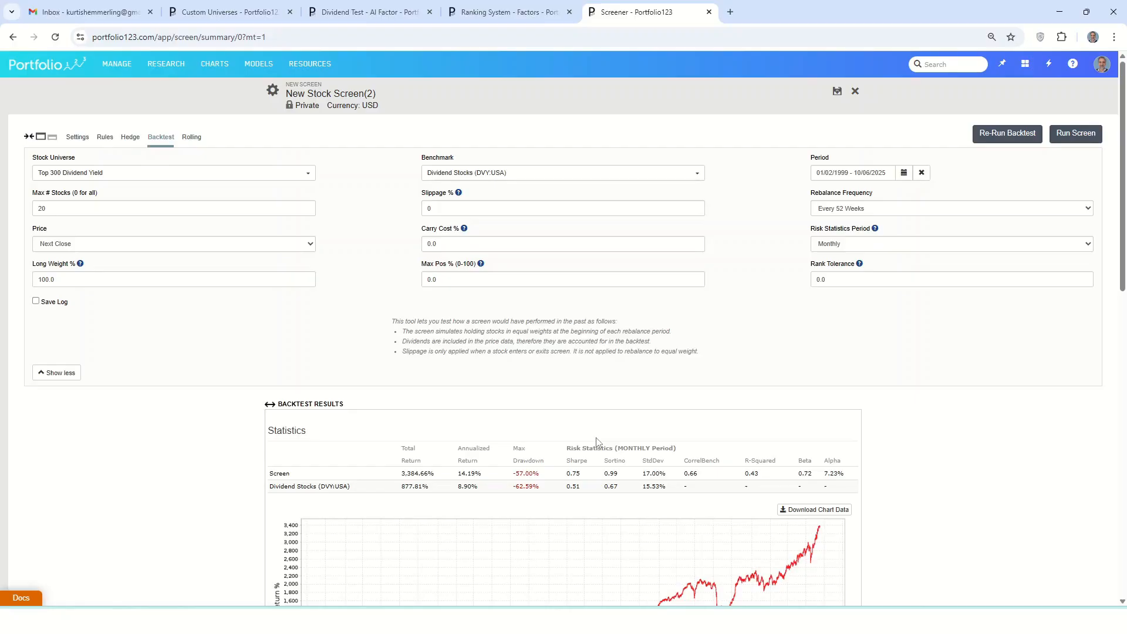
Set the ranking system's Low Volatility weight back to 0, leaving only Risk weighted, update the weights and save
click(516, 12)
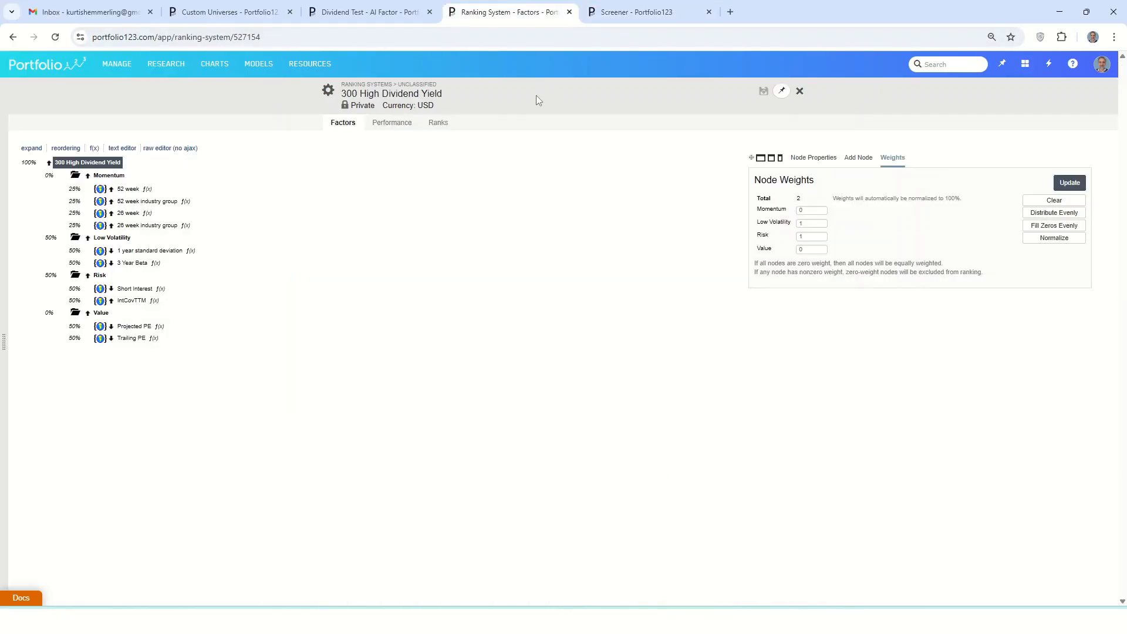
click(810, 224)
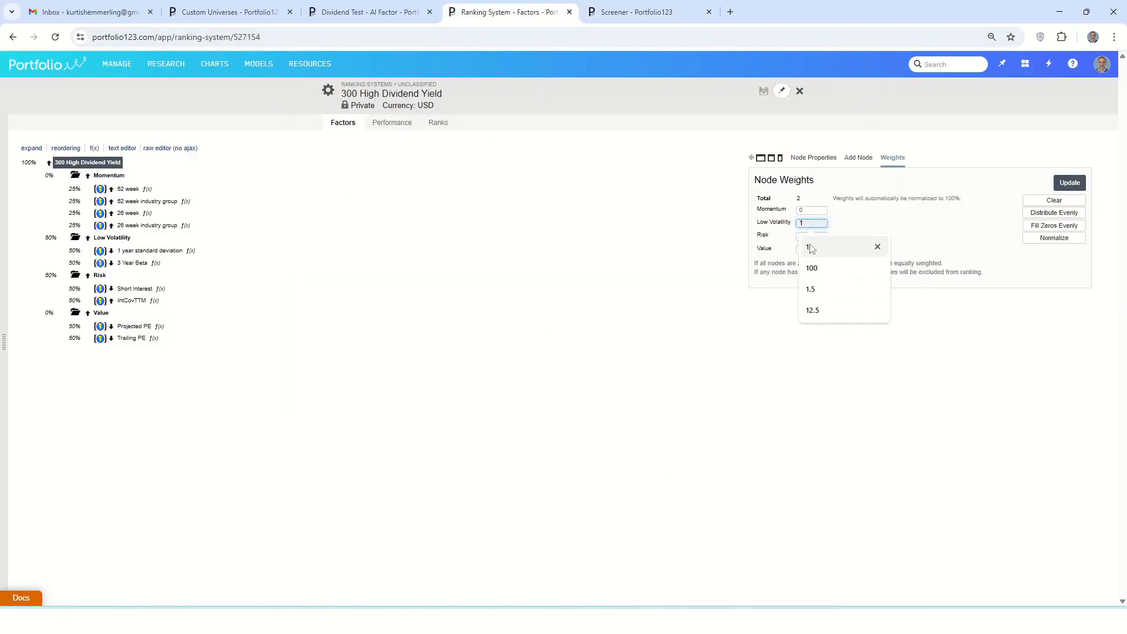
key(BackSpace)
text(0)
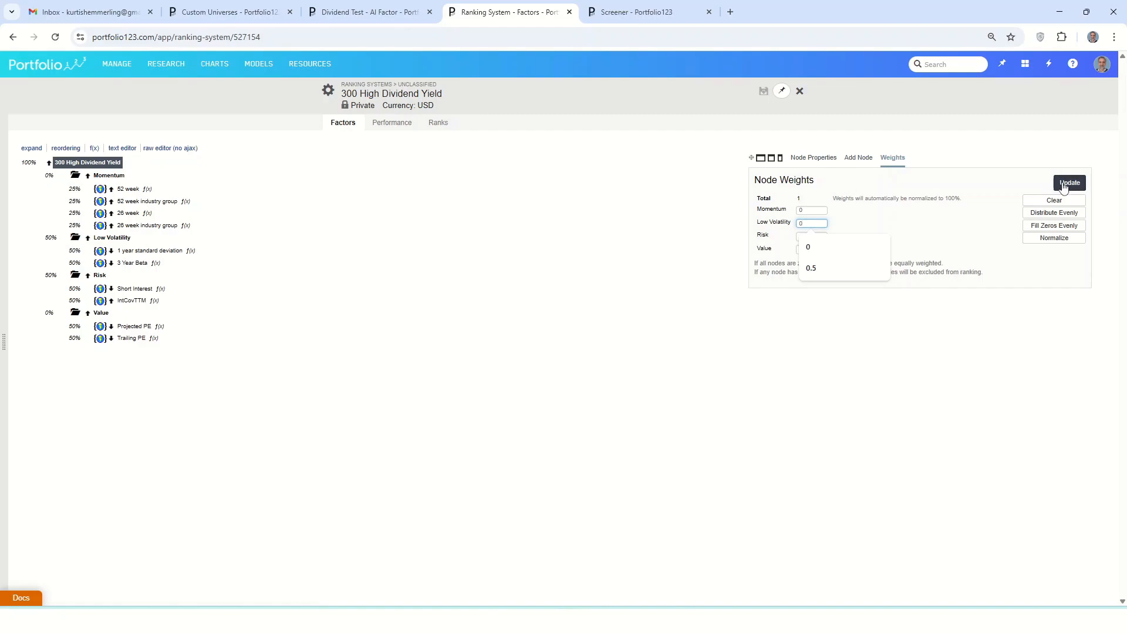
click(1069, 183)
click(764, 91)
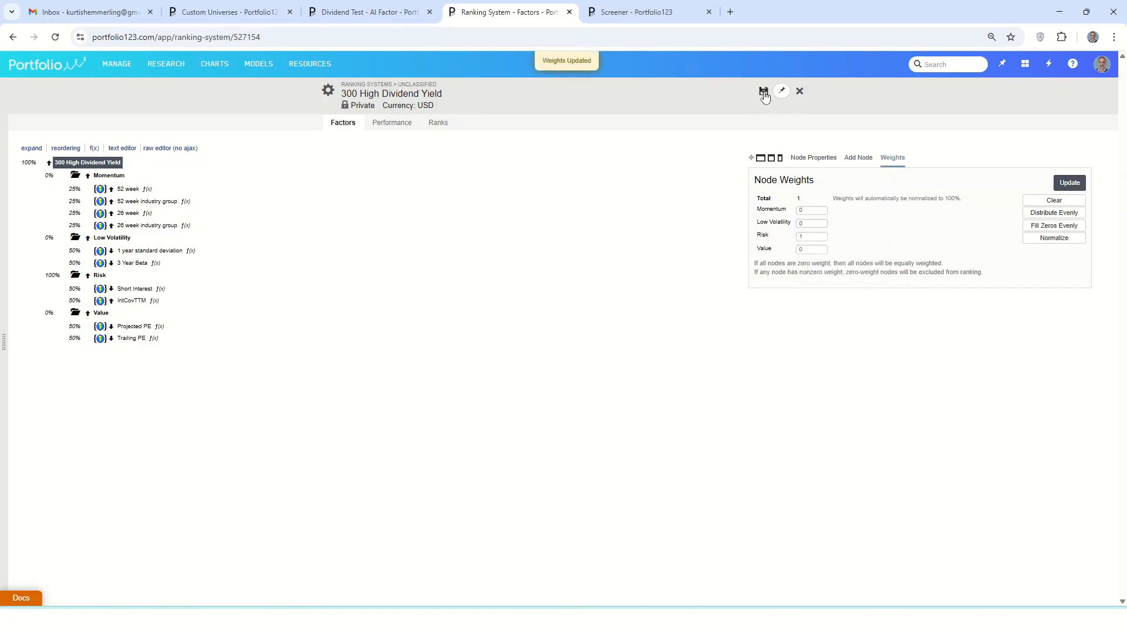
Run the ranking system's historical performance by ranks with 10 rank buckets
click(394, 124)
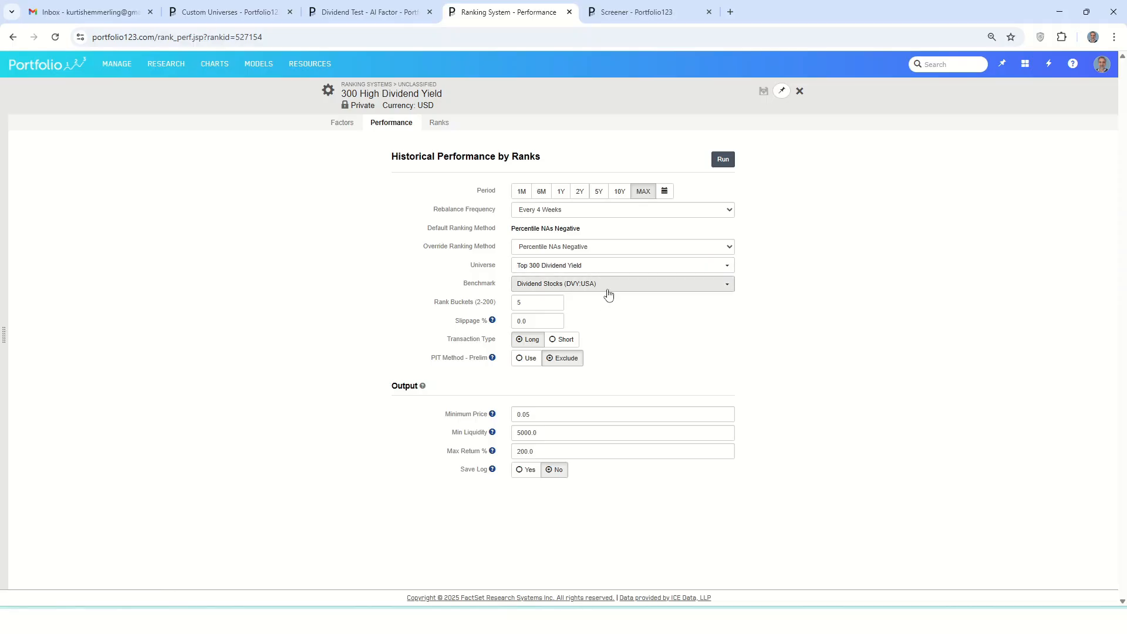
double_click(541, 305)
text(1)
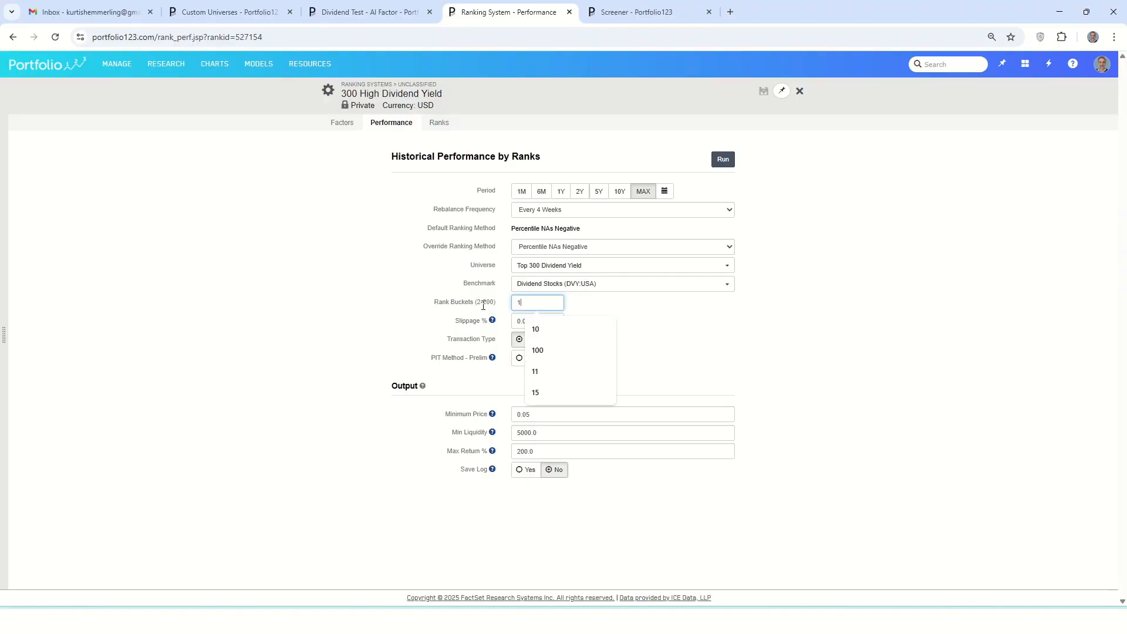
text(0)
click(707, 324)
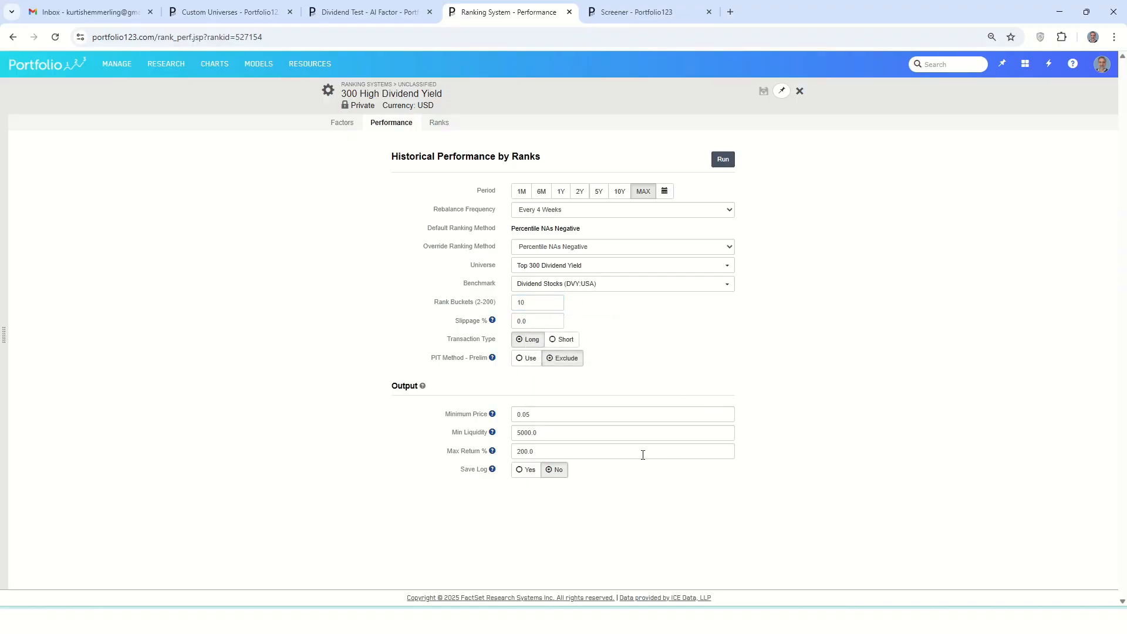
click(723, 159)
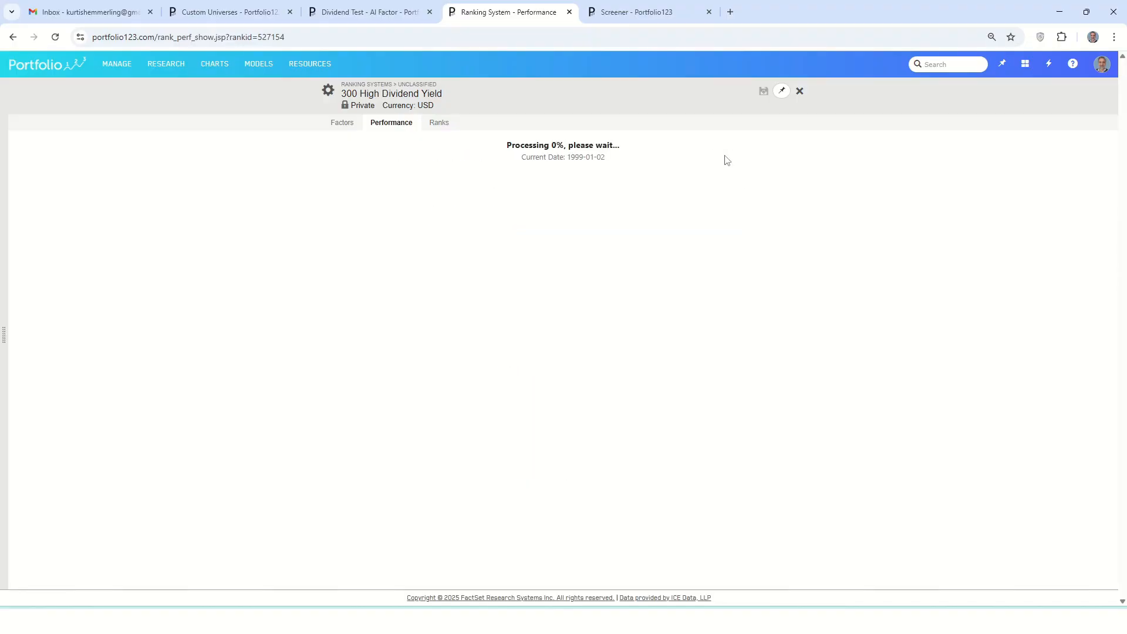
Review the annualized returns by quantile, compare the buckets against the Universe in the chart, and examine period returns, excess returns and bucket sizes
mouse_move(287, 367)
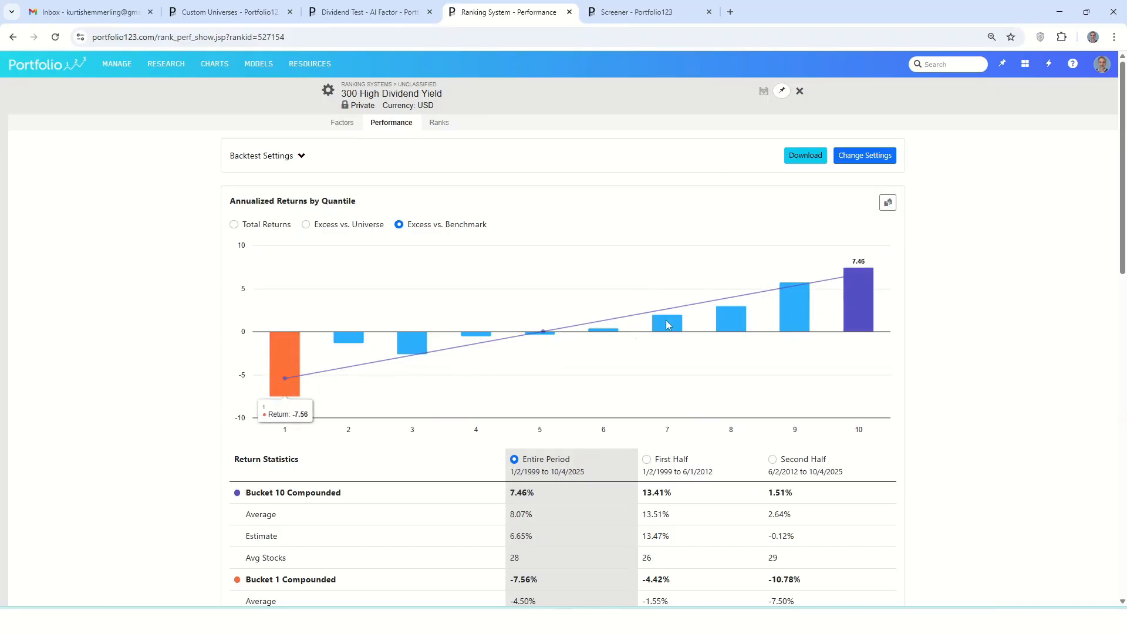
scroll(482, 305, down, 9)
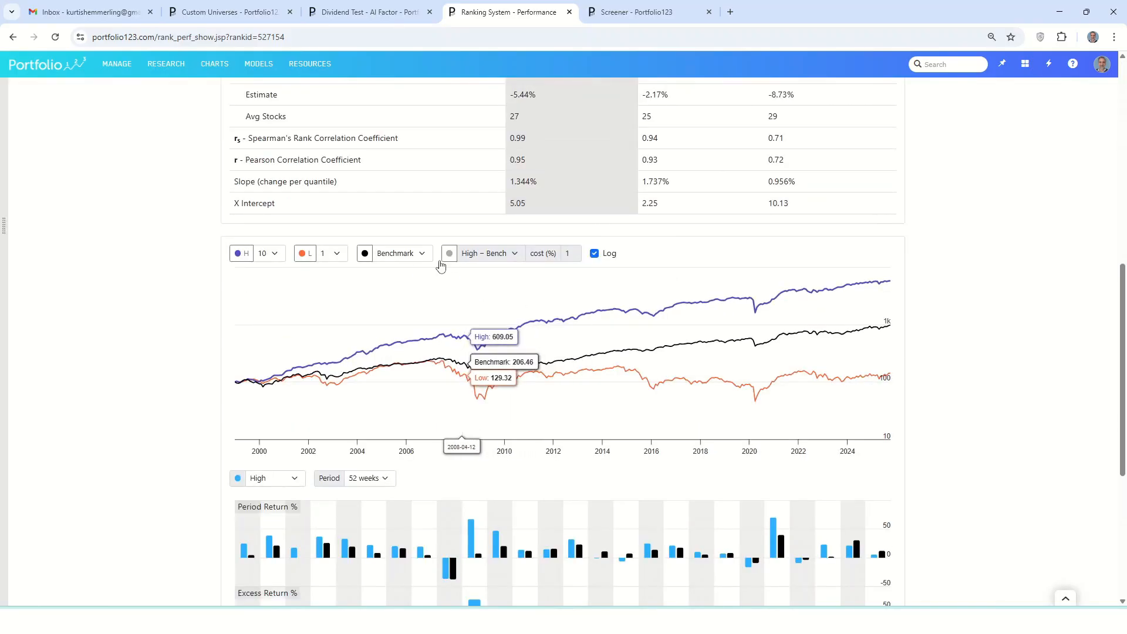
click(414, 258)
click(414, 271)
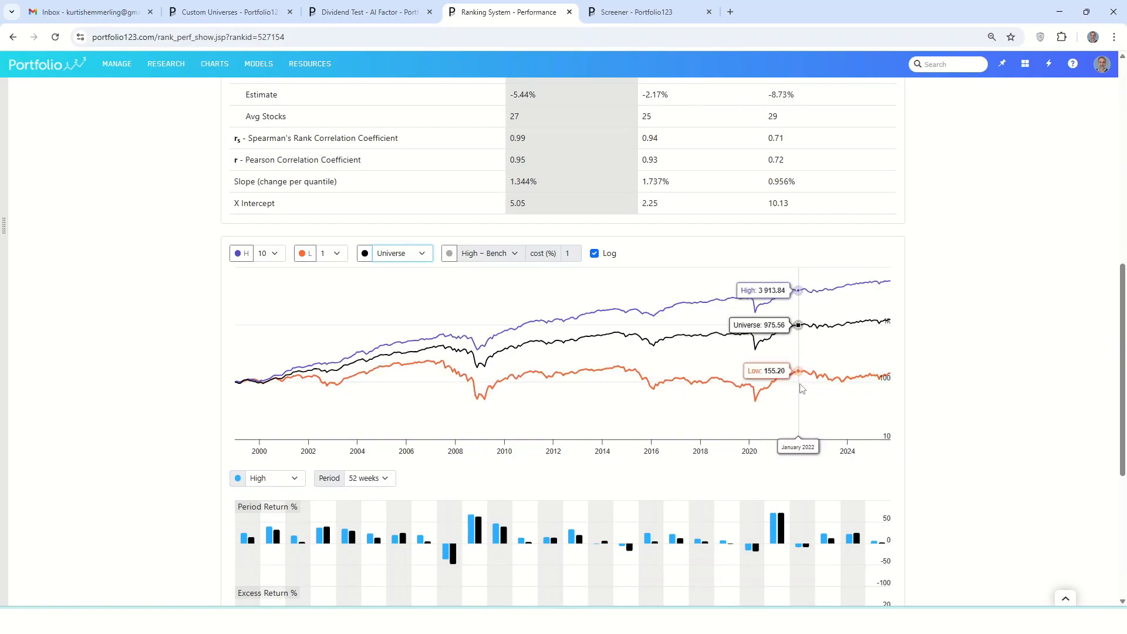
scroll(822, 382, down, 4)
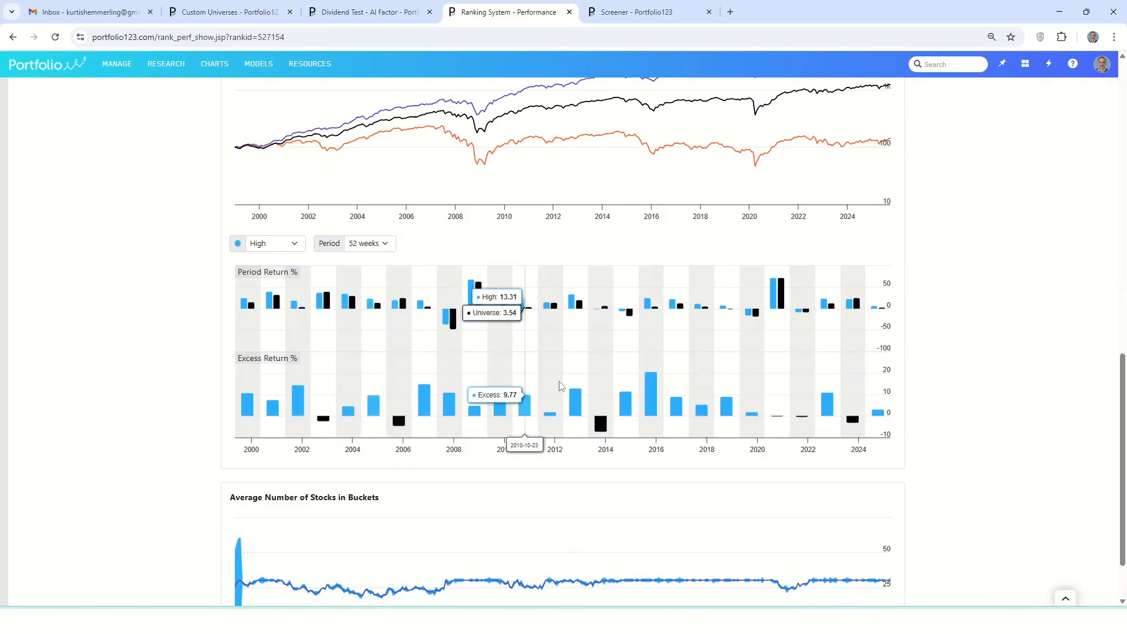
scroll(756, 396, down, 2)
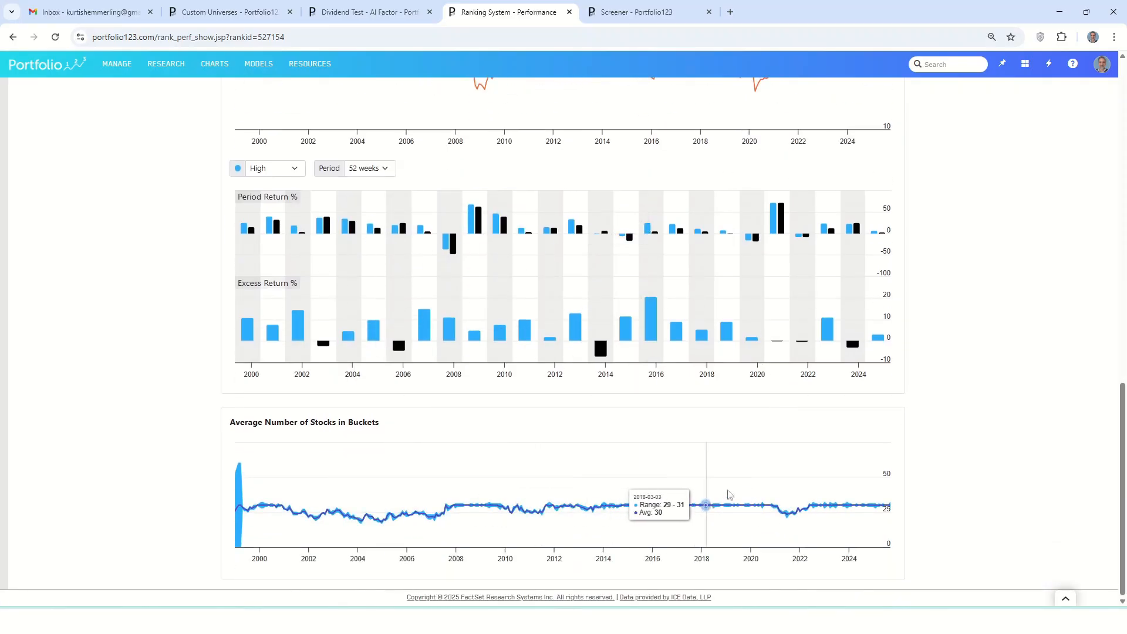
scroll(755, 487, up, 10)
scroll(756, 487, up, 3)
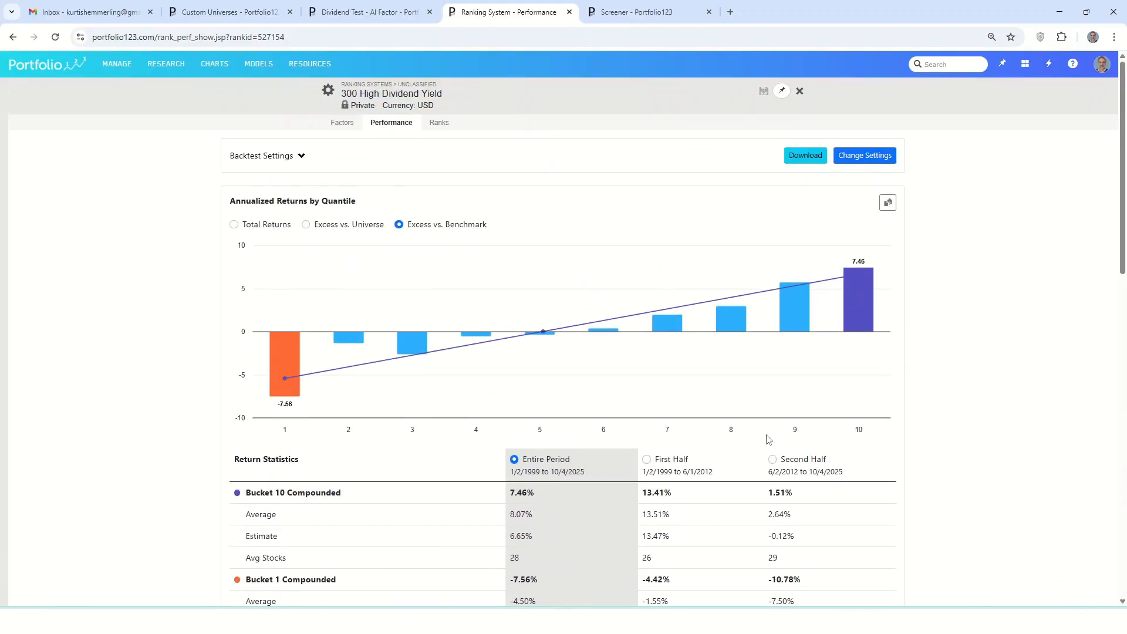